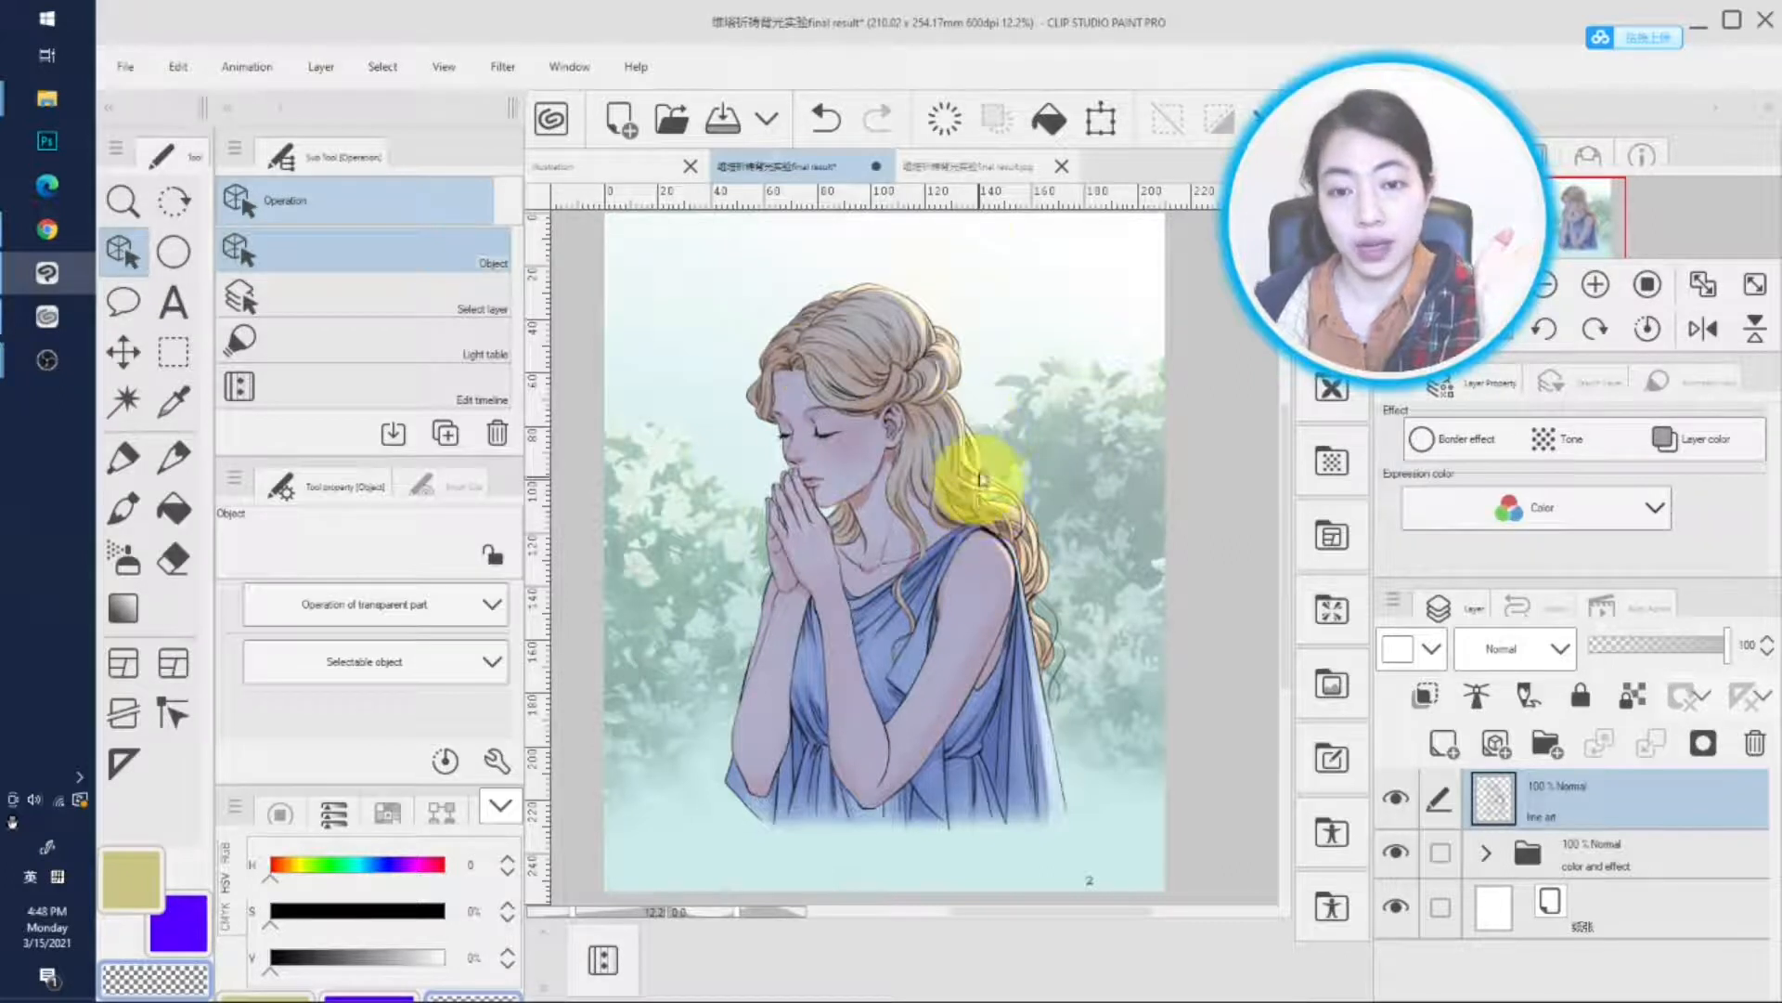
Step: Compare the finished warm-toned JPG of the praying woman with the blue-toned working illustration
left_click(962, 171)
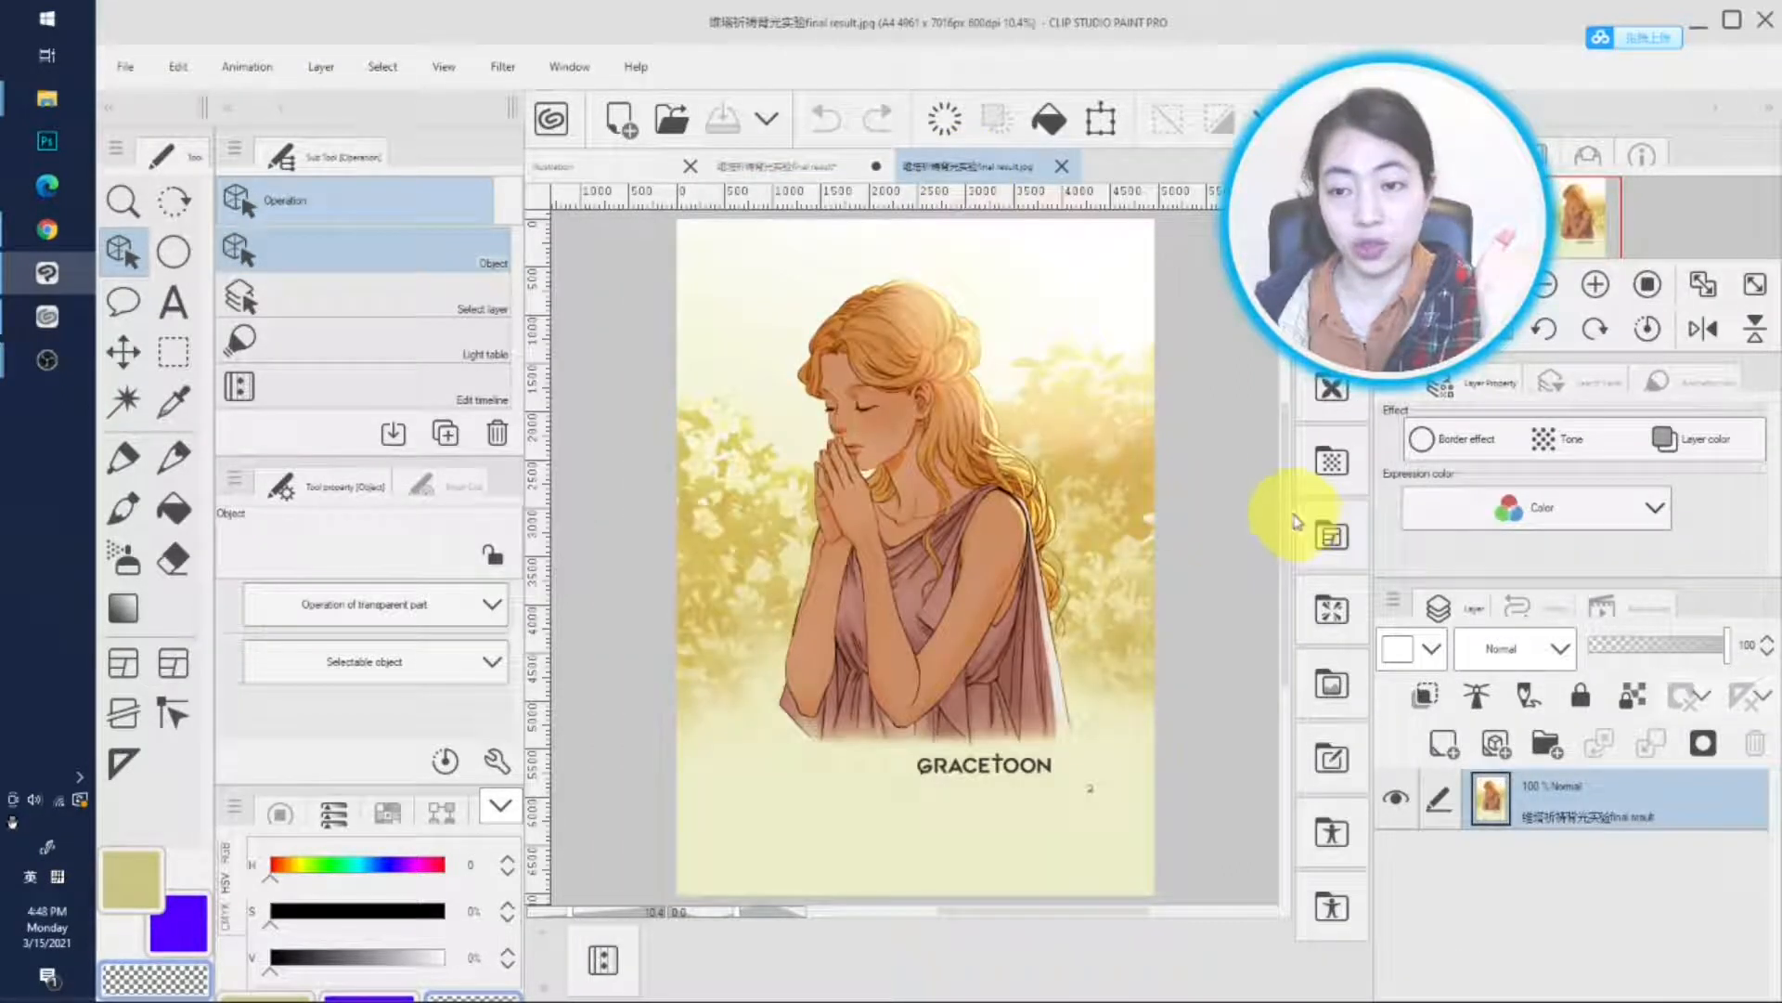
scroll(1042, 557, "up", 1)
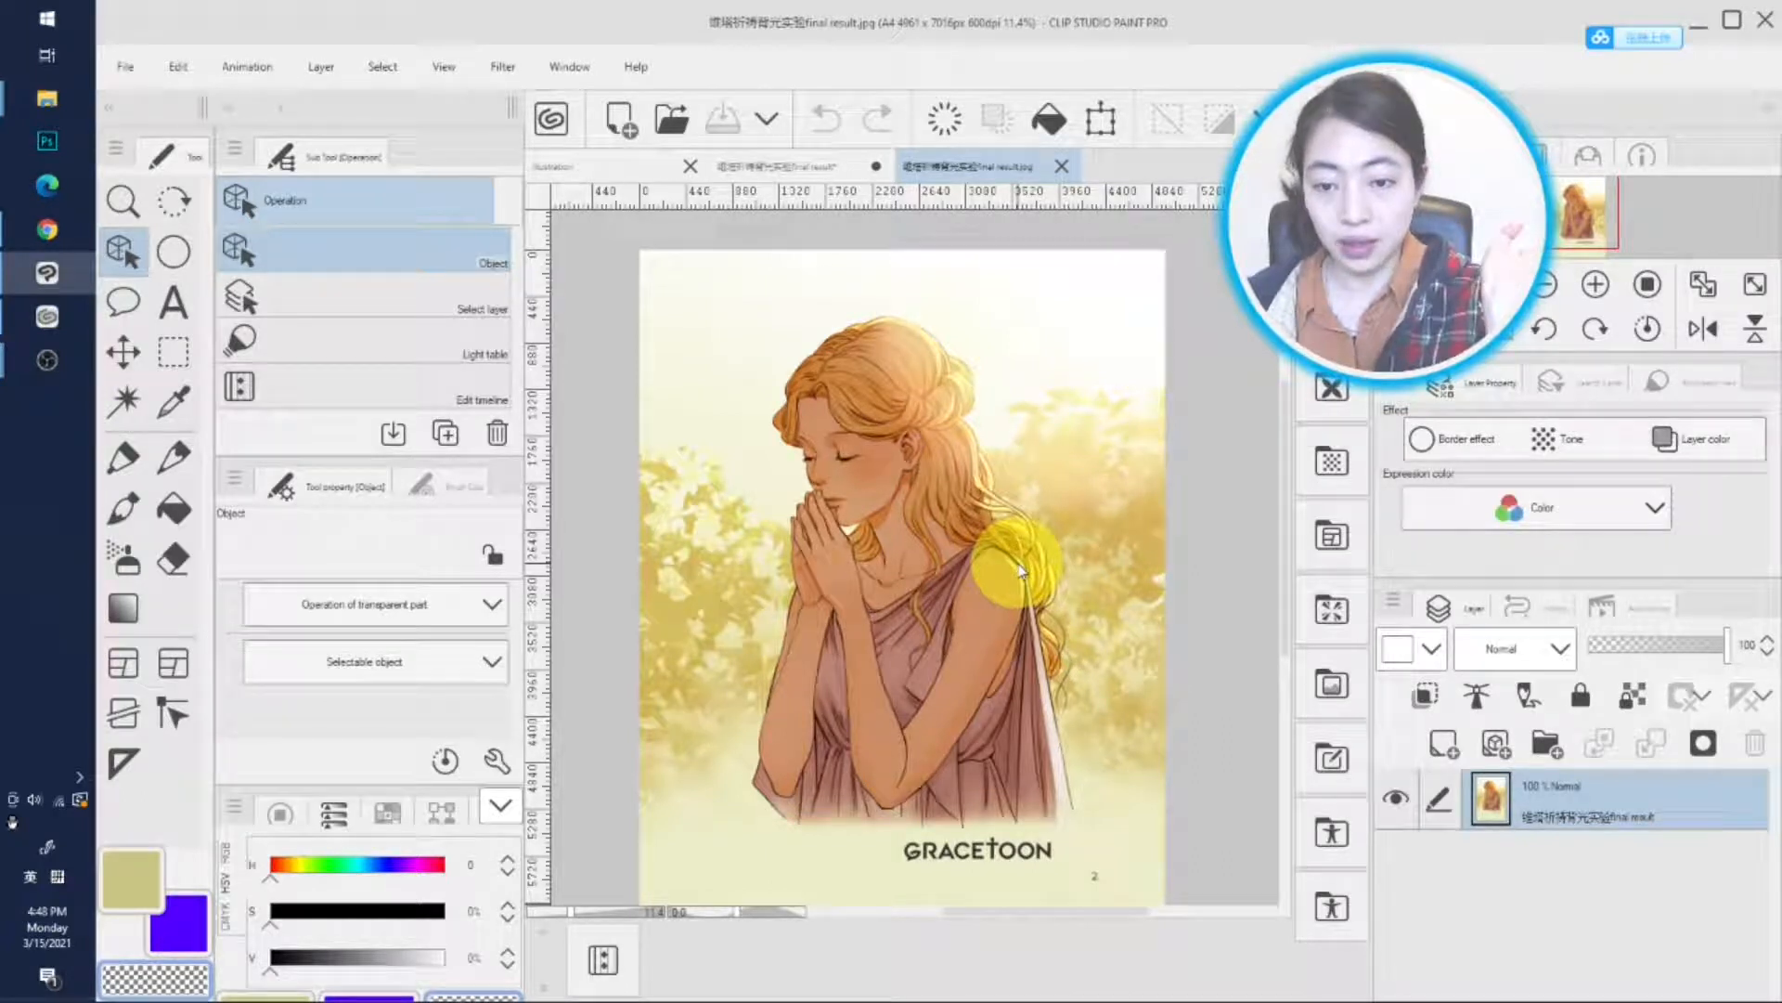
left_click(756, 167)
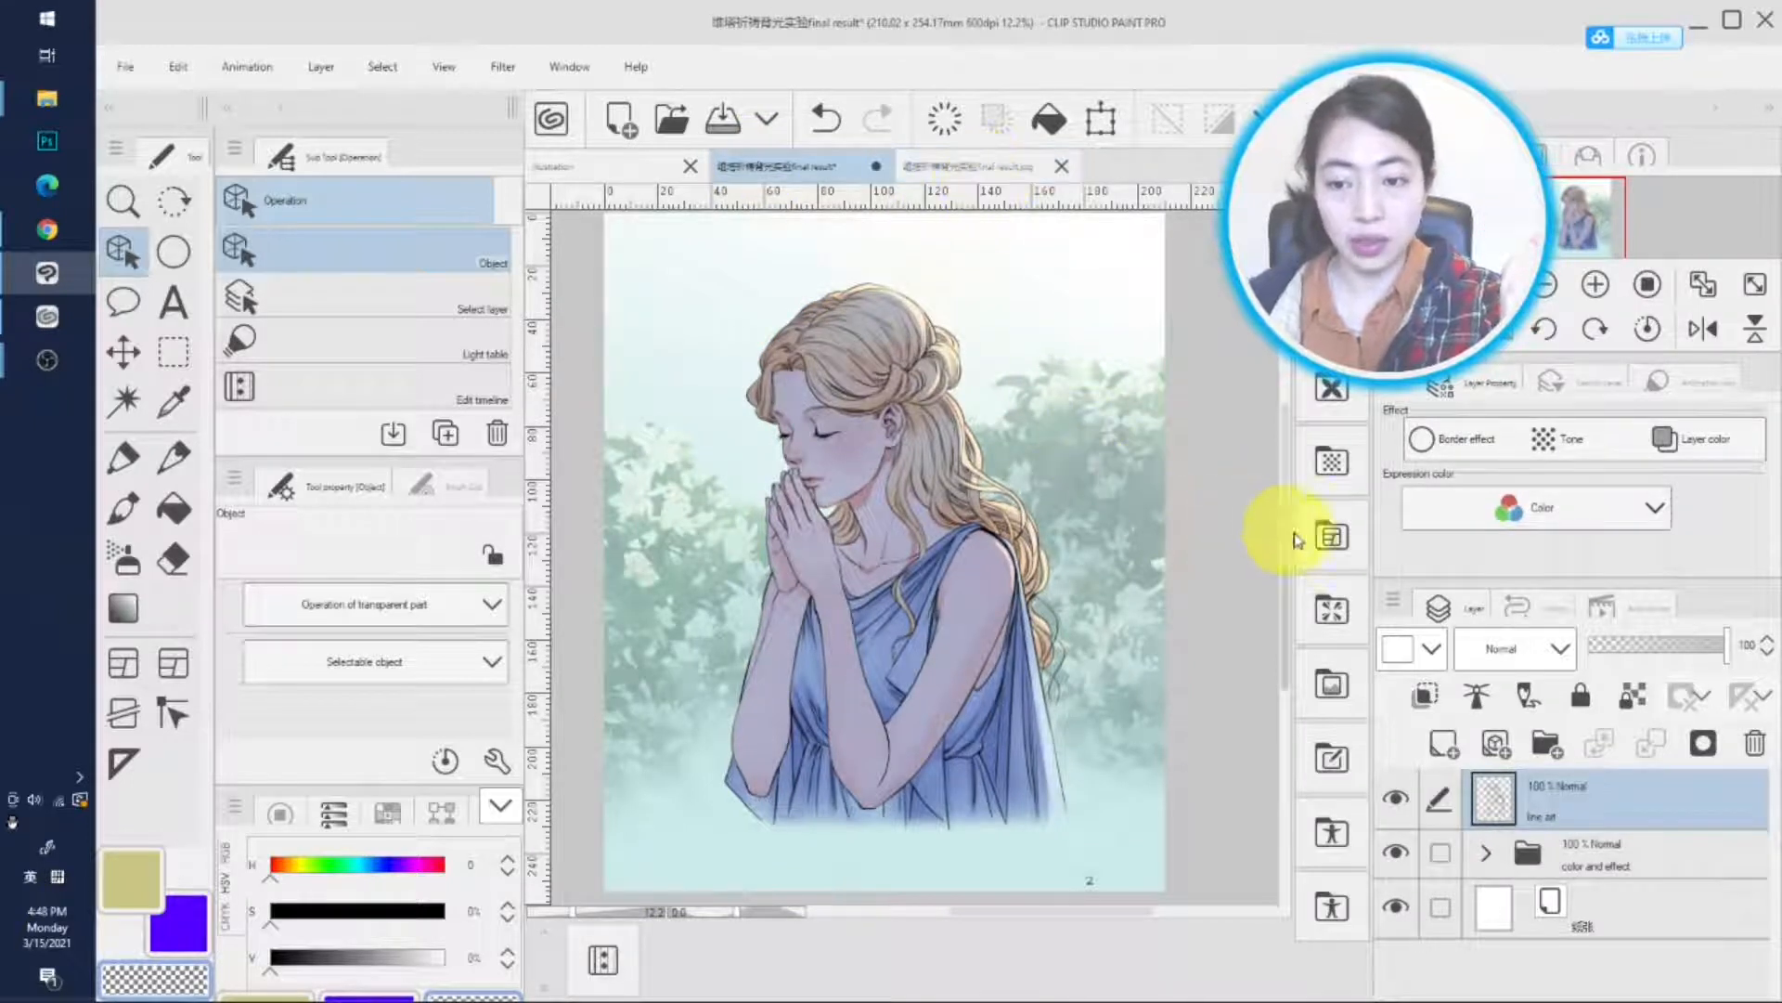
scroll(1285, 532, "up", 1)
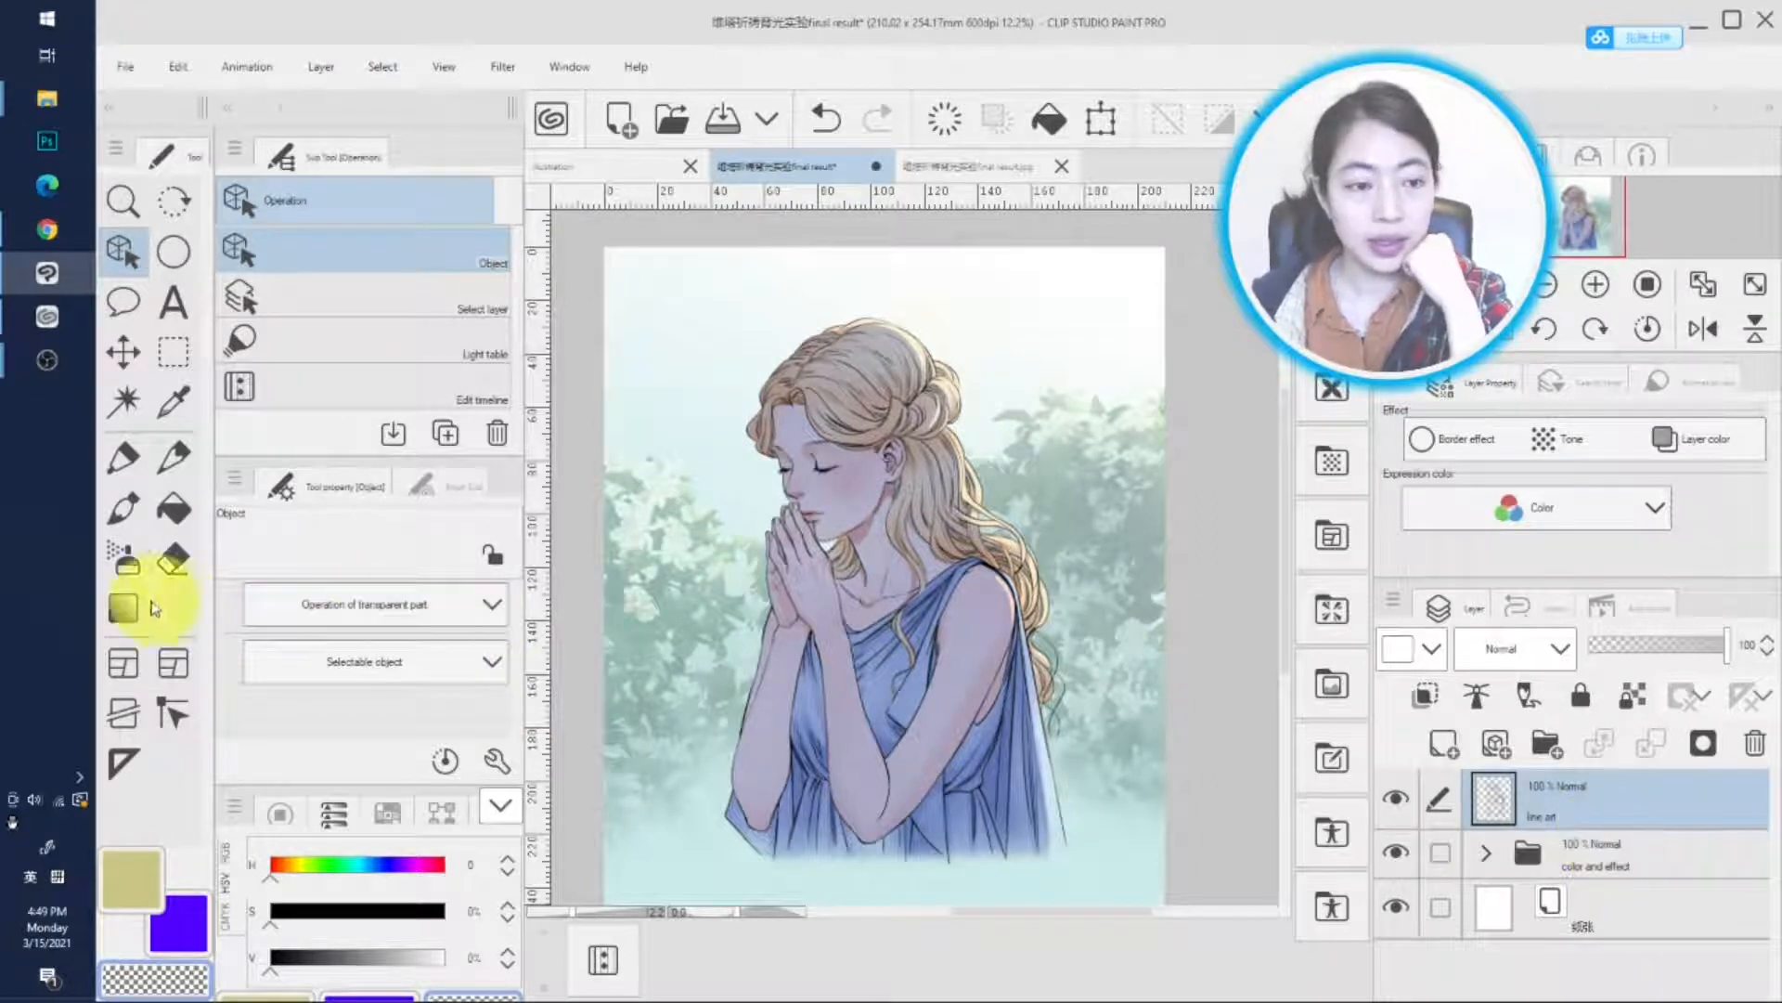
Step: Activate the Gradient tool with the Gradient erase preset and look through its preset list and properties
left_click(122, 612)
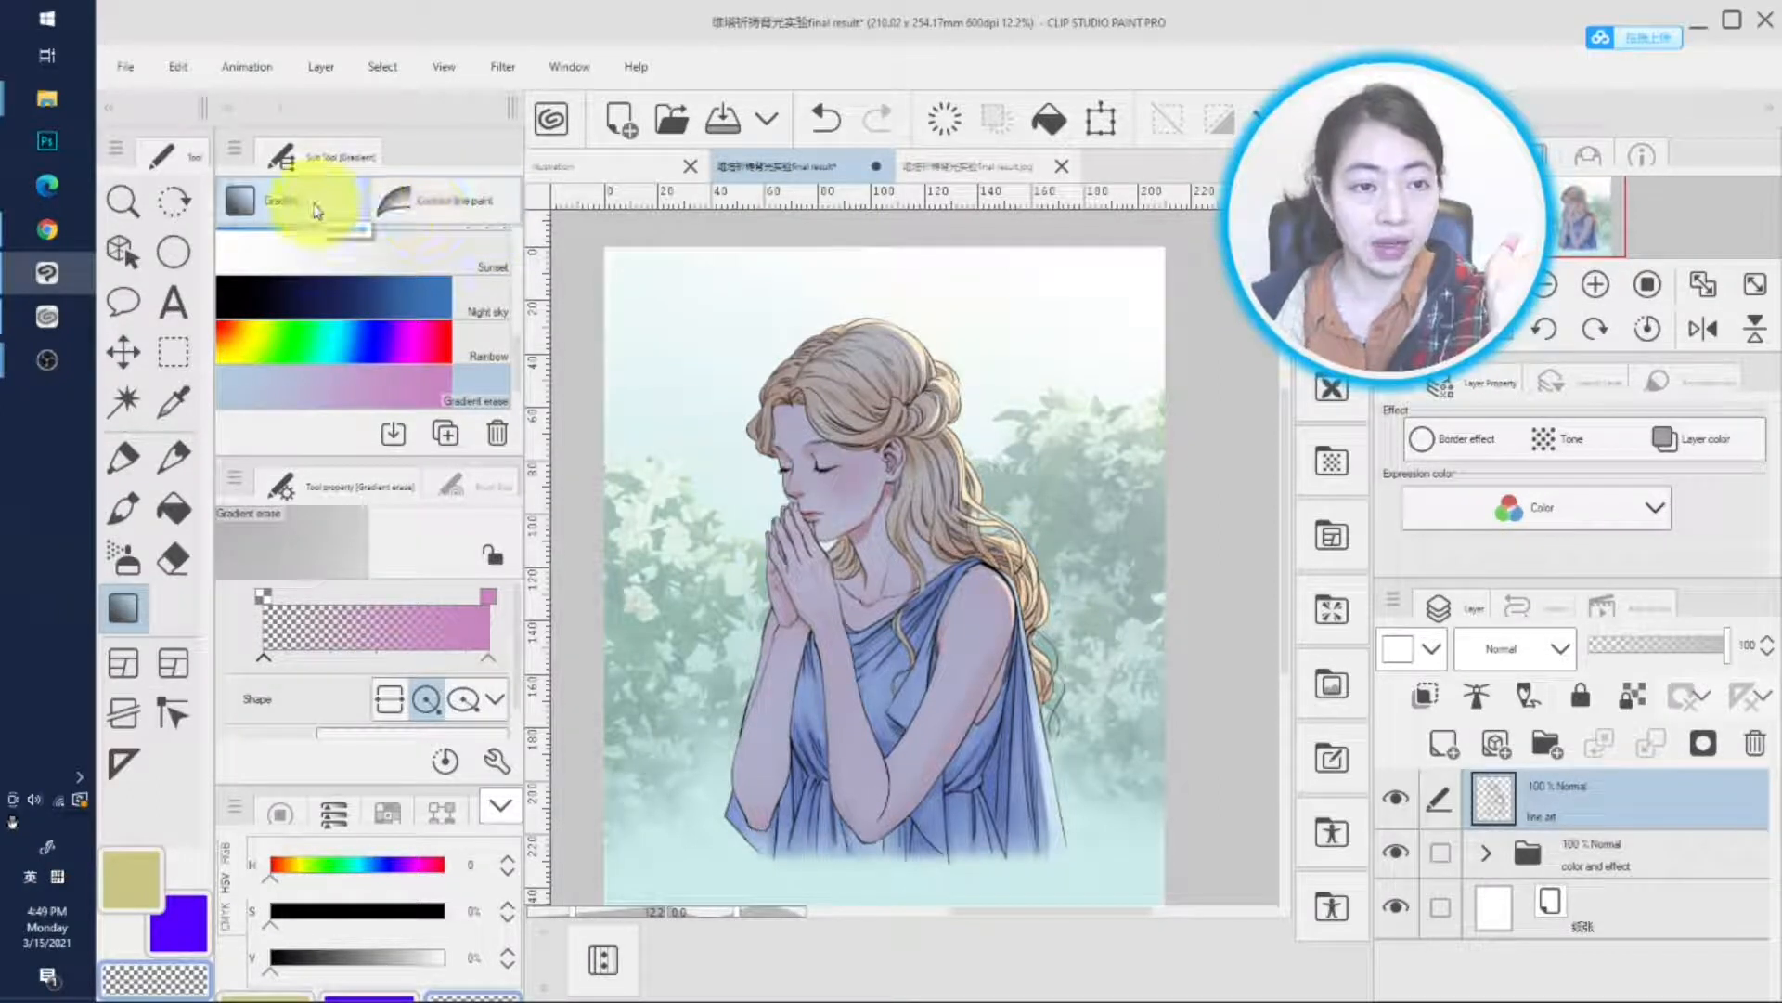
scroll(320, 240, "down", 1)
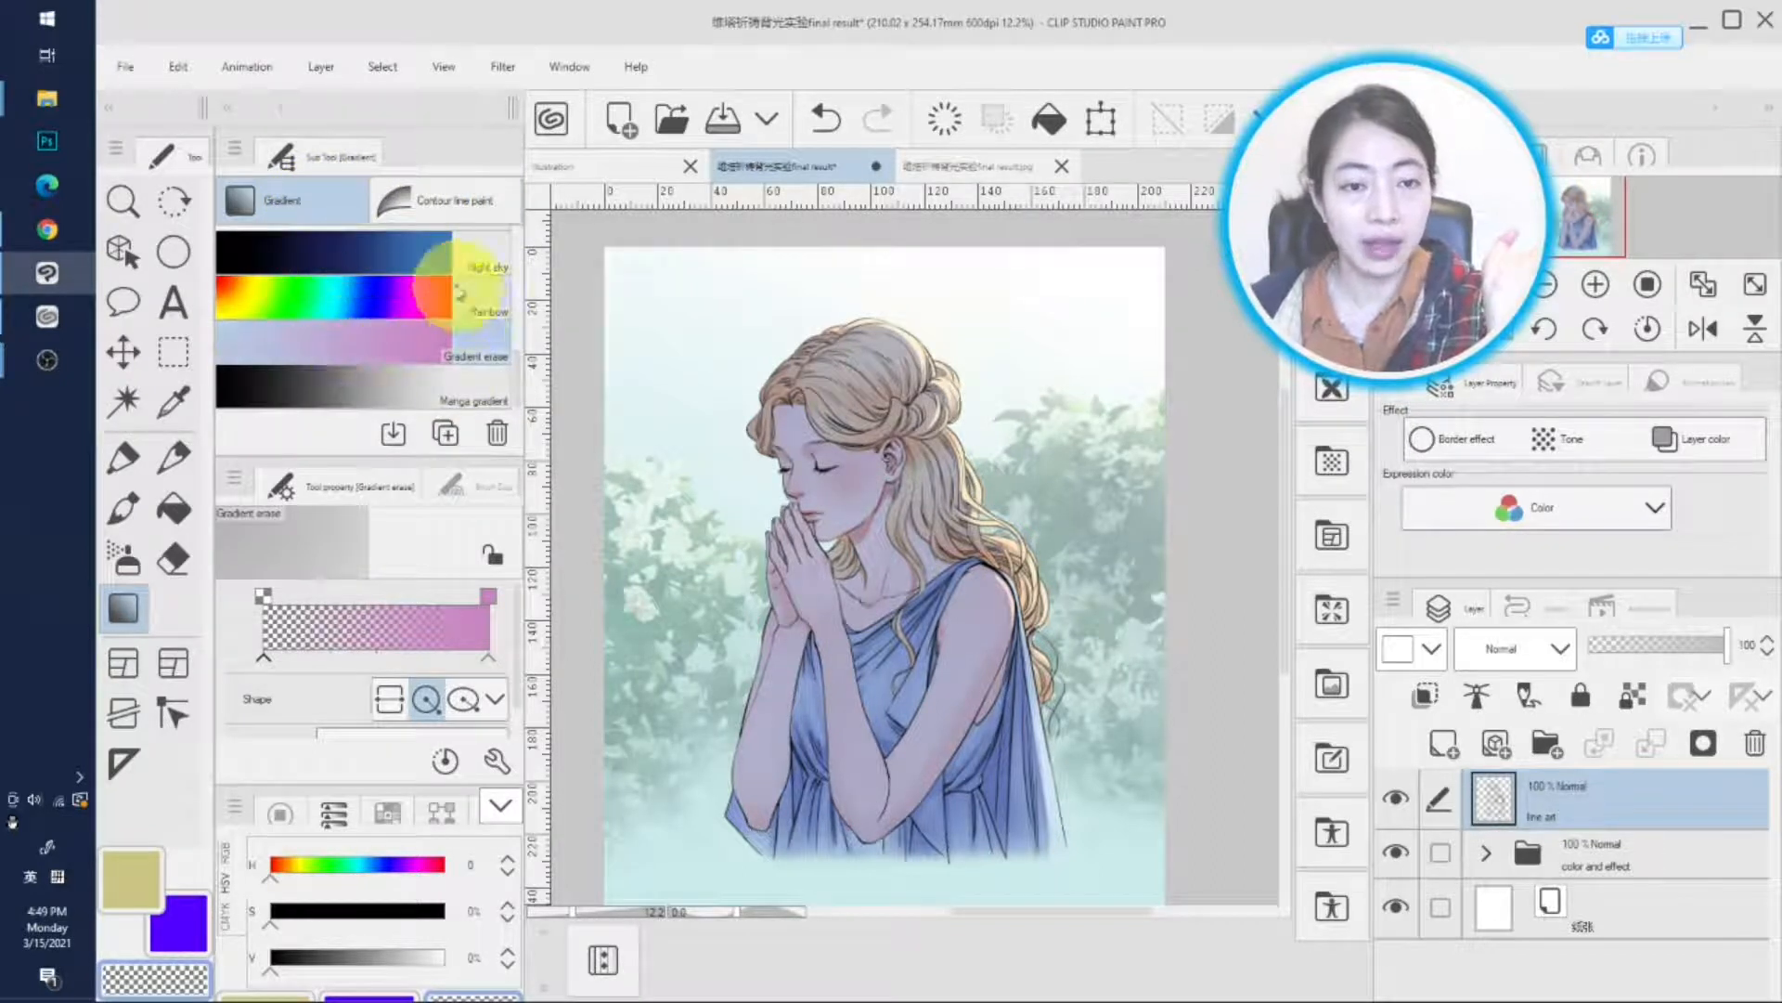
scroll(338, 376, "up", 3)
scroll(338, 376, "down", 3)
scroll(482, 390, "up", 2)
scroll(483, 393, "down", 2)
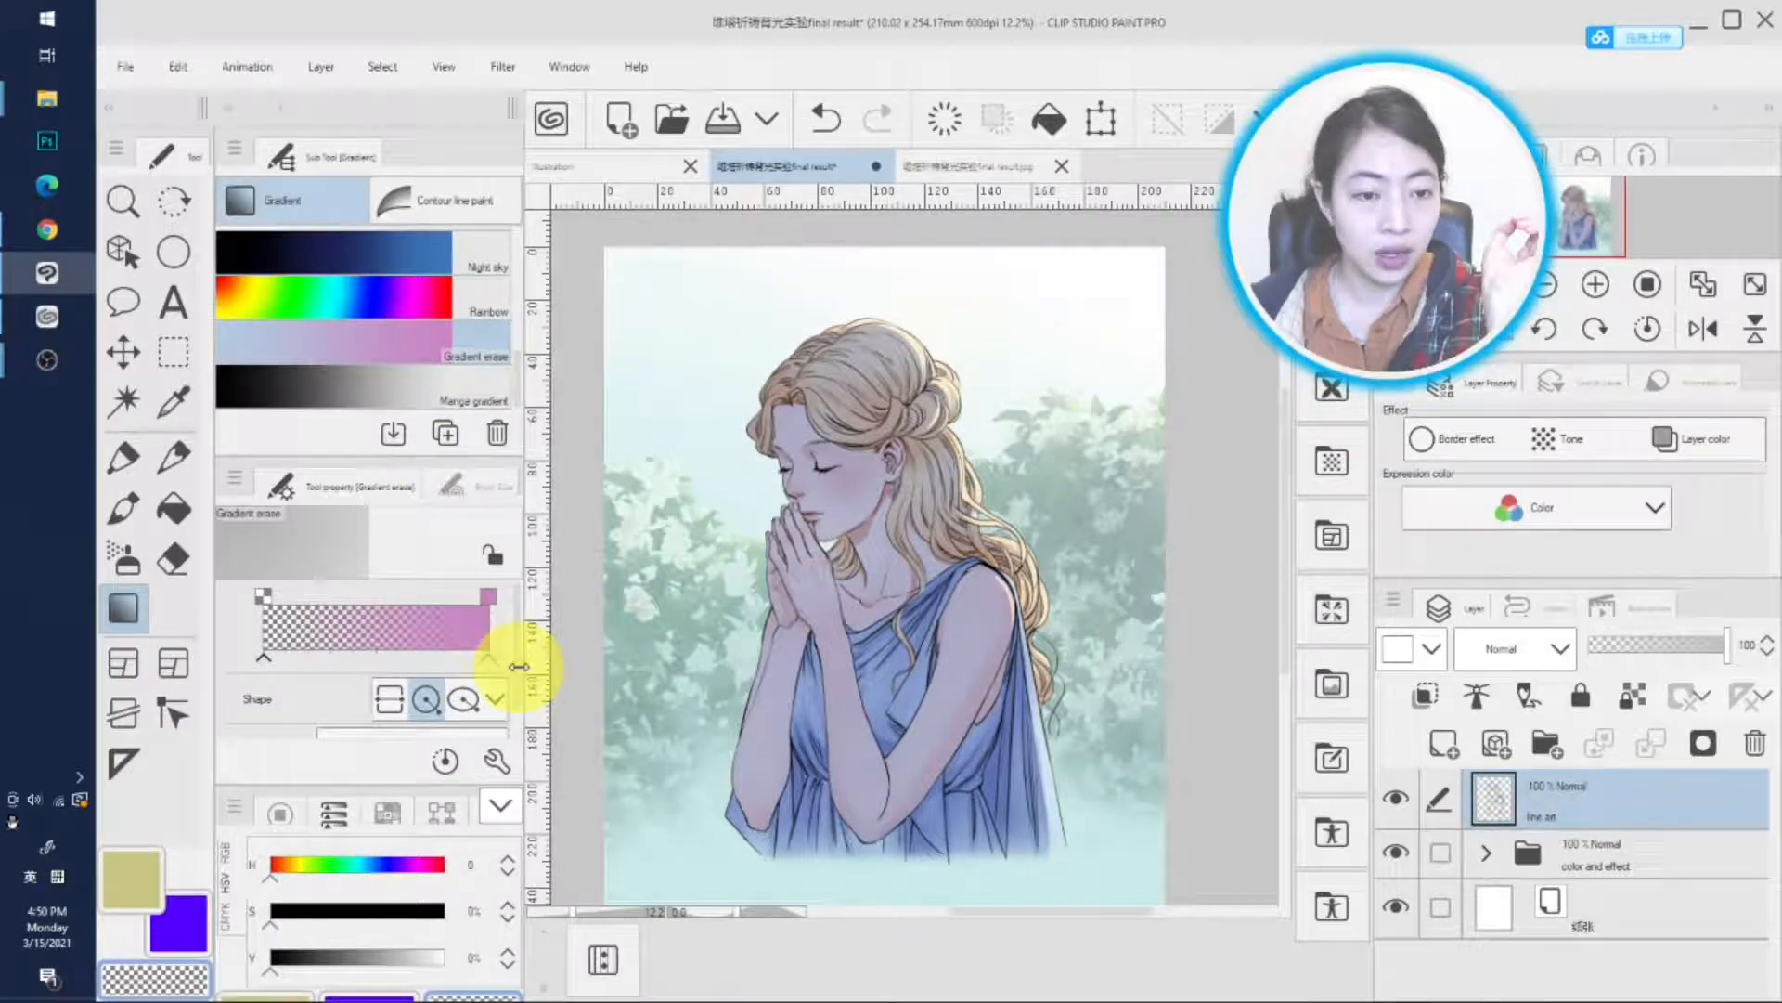
left_click_drag(522, 667, 525, 668)
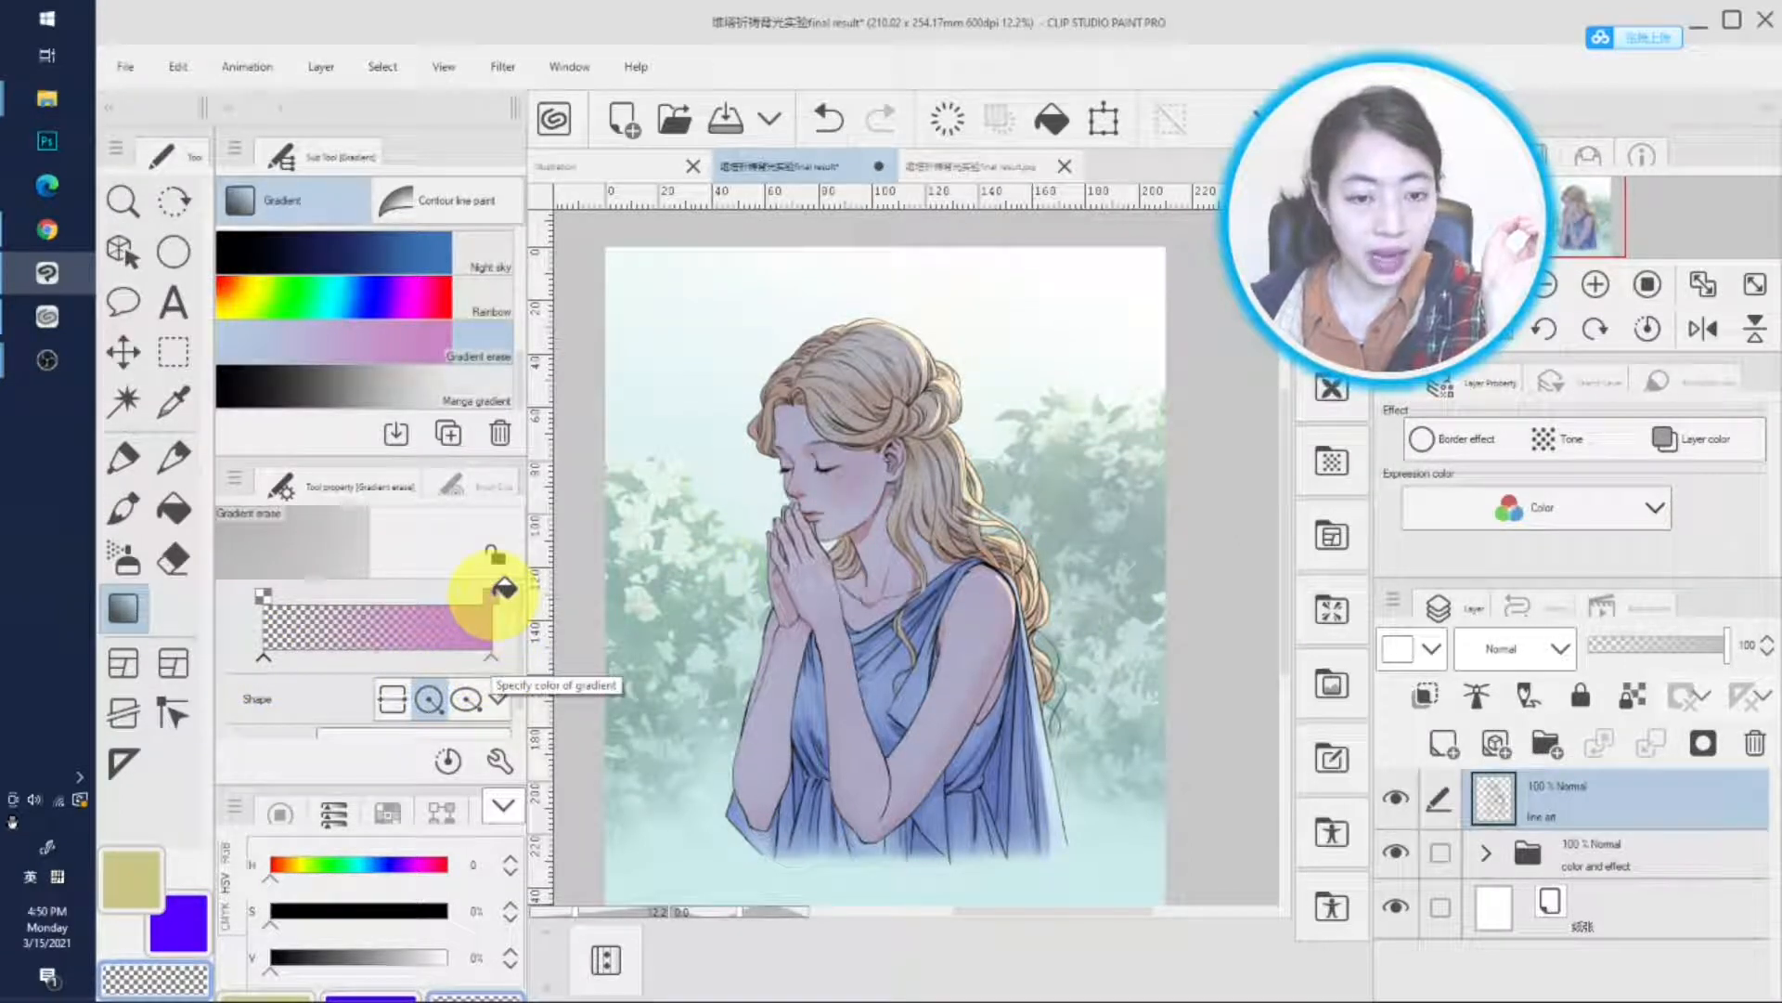
scroll(518, 682, "down", 1)
scroll(518, 682, "up", 1)
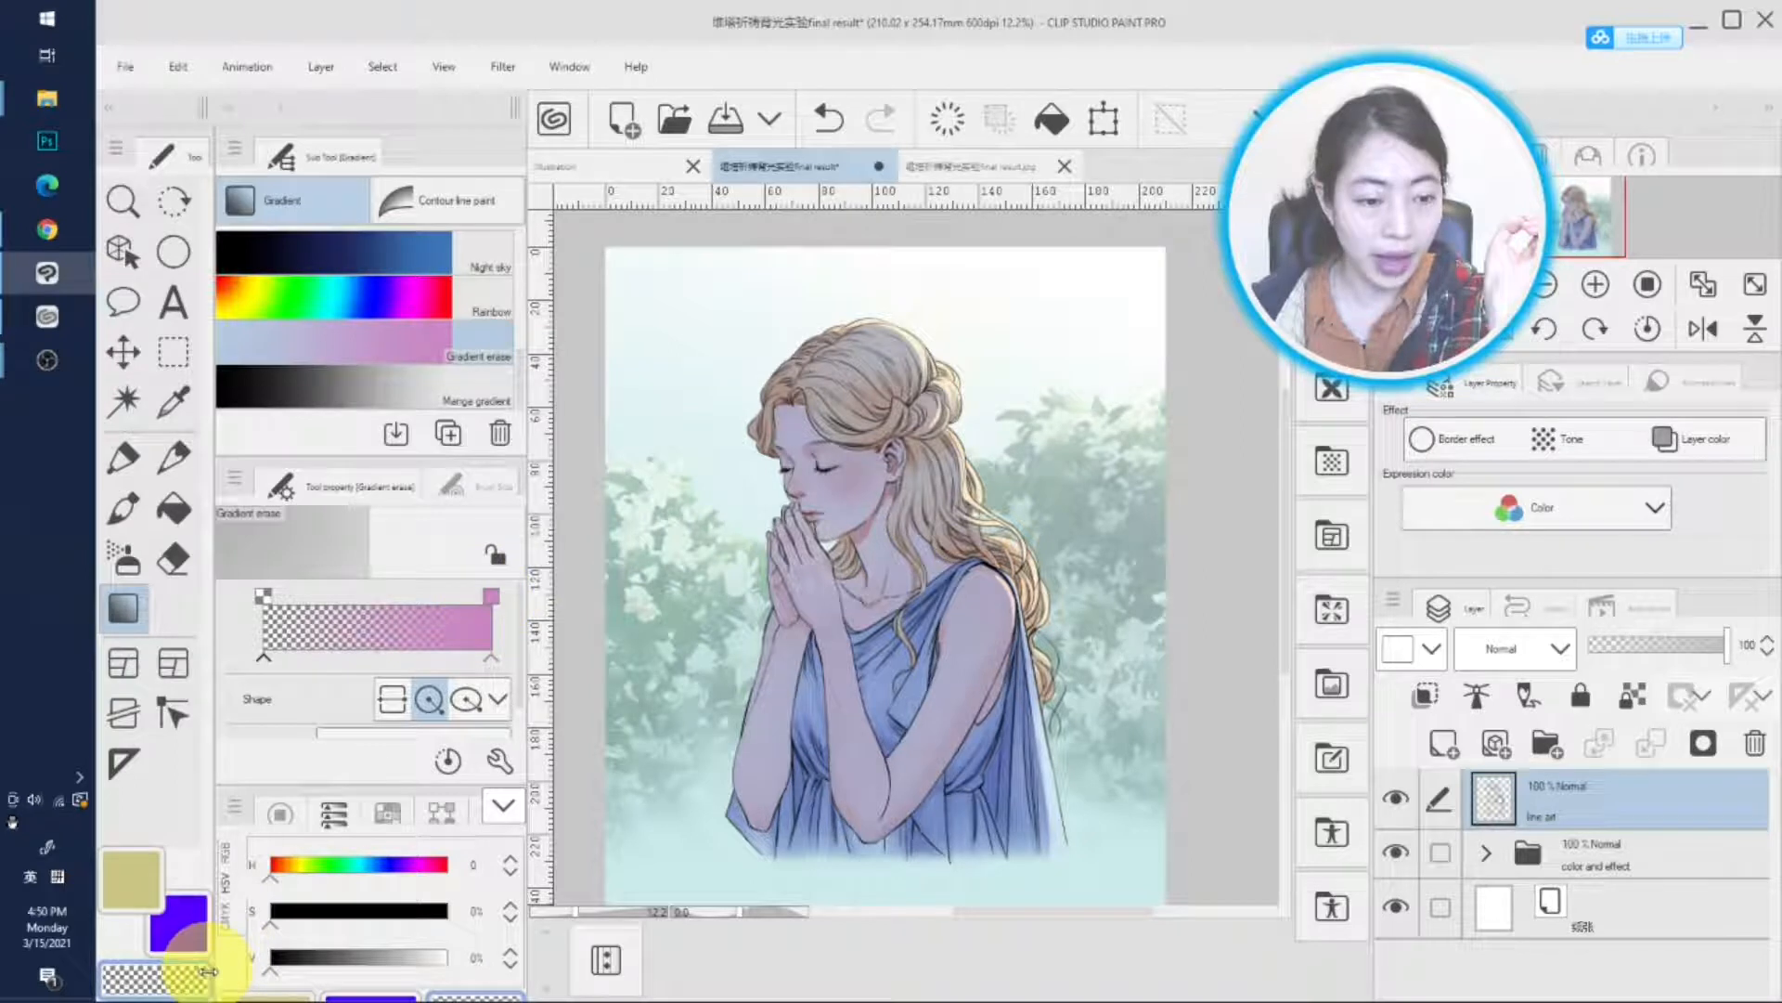
Step: Set the main colour to white with 0% saturation and 100% brightness, and apply it to the gradient's opaque end
left_click_drag(271, 967, 423, 970)
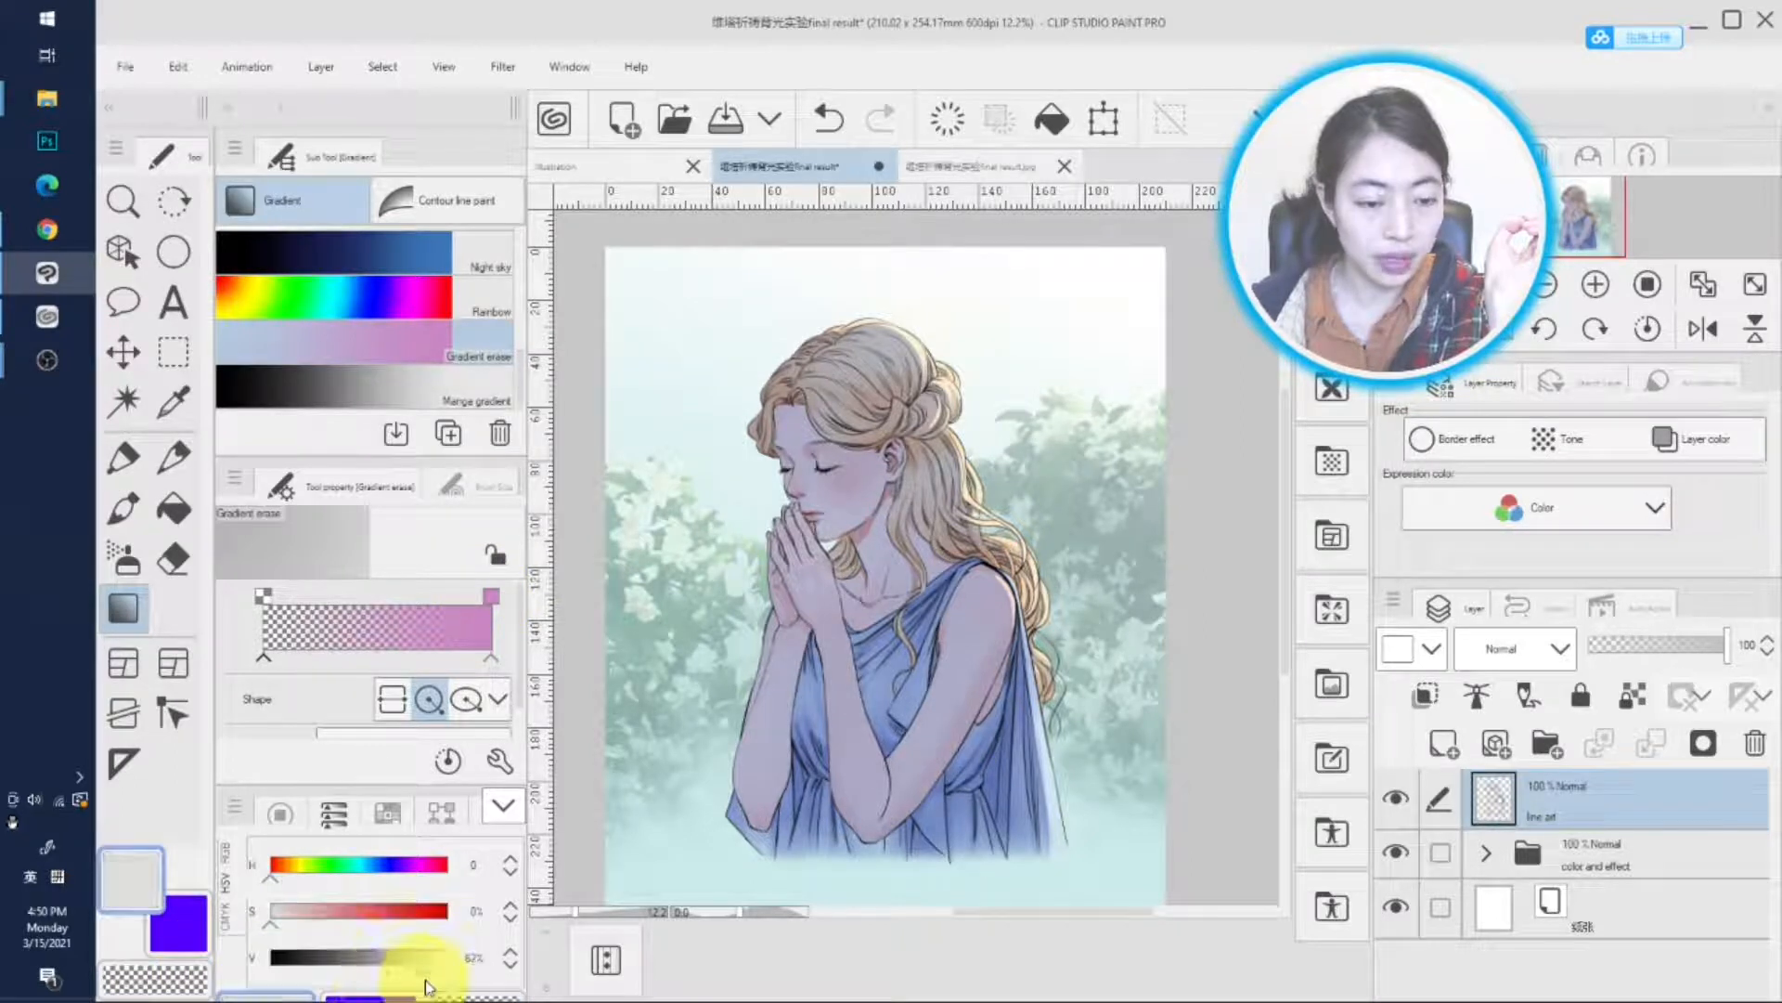
mouse_move(290, 921)
left_mouse_down()
mouse_move(455, 921)
mouse_move(271, 921)
left_mouse_up()
left_click_drag(424, 969, 448, 969)
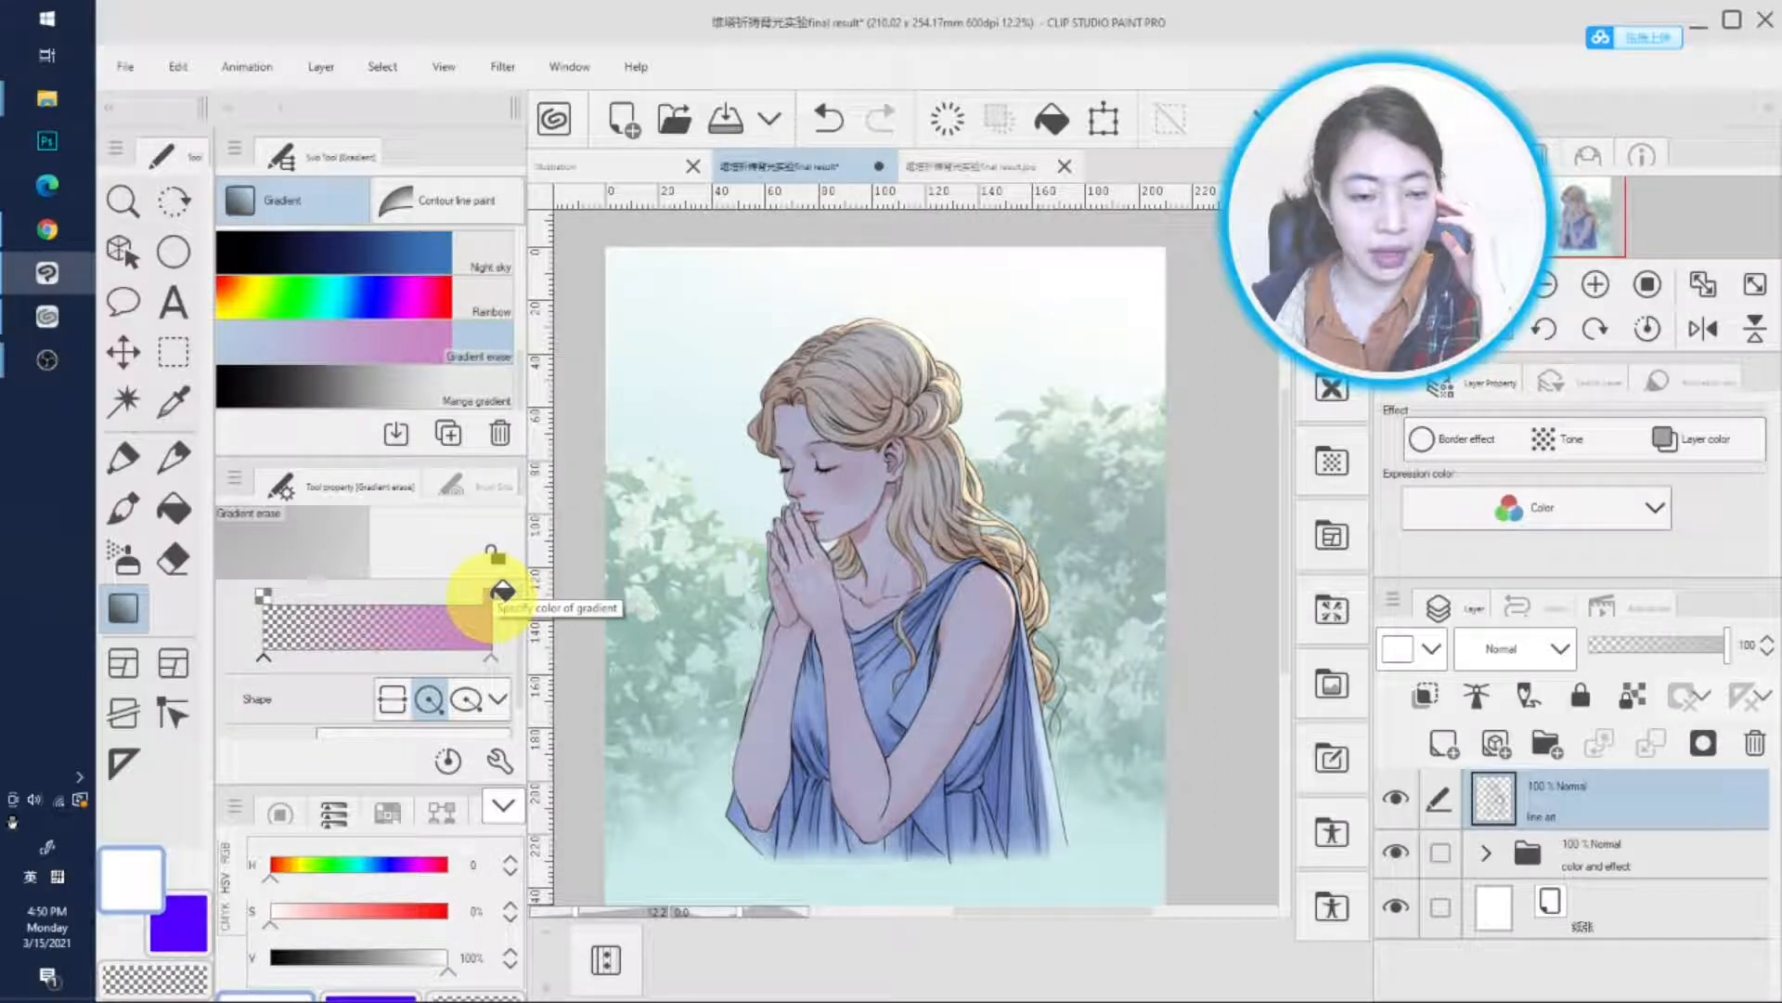
left_click(503, 591)
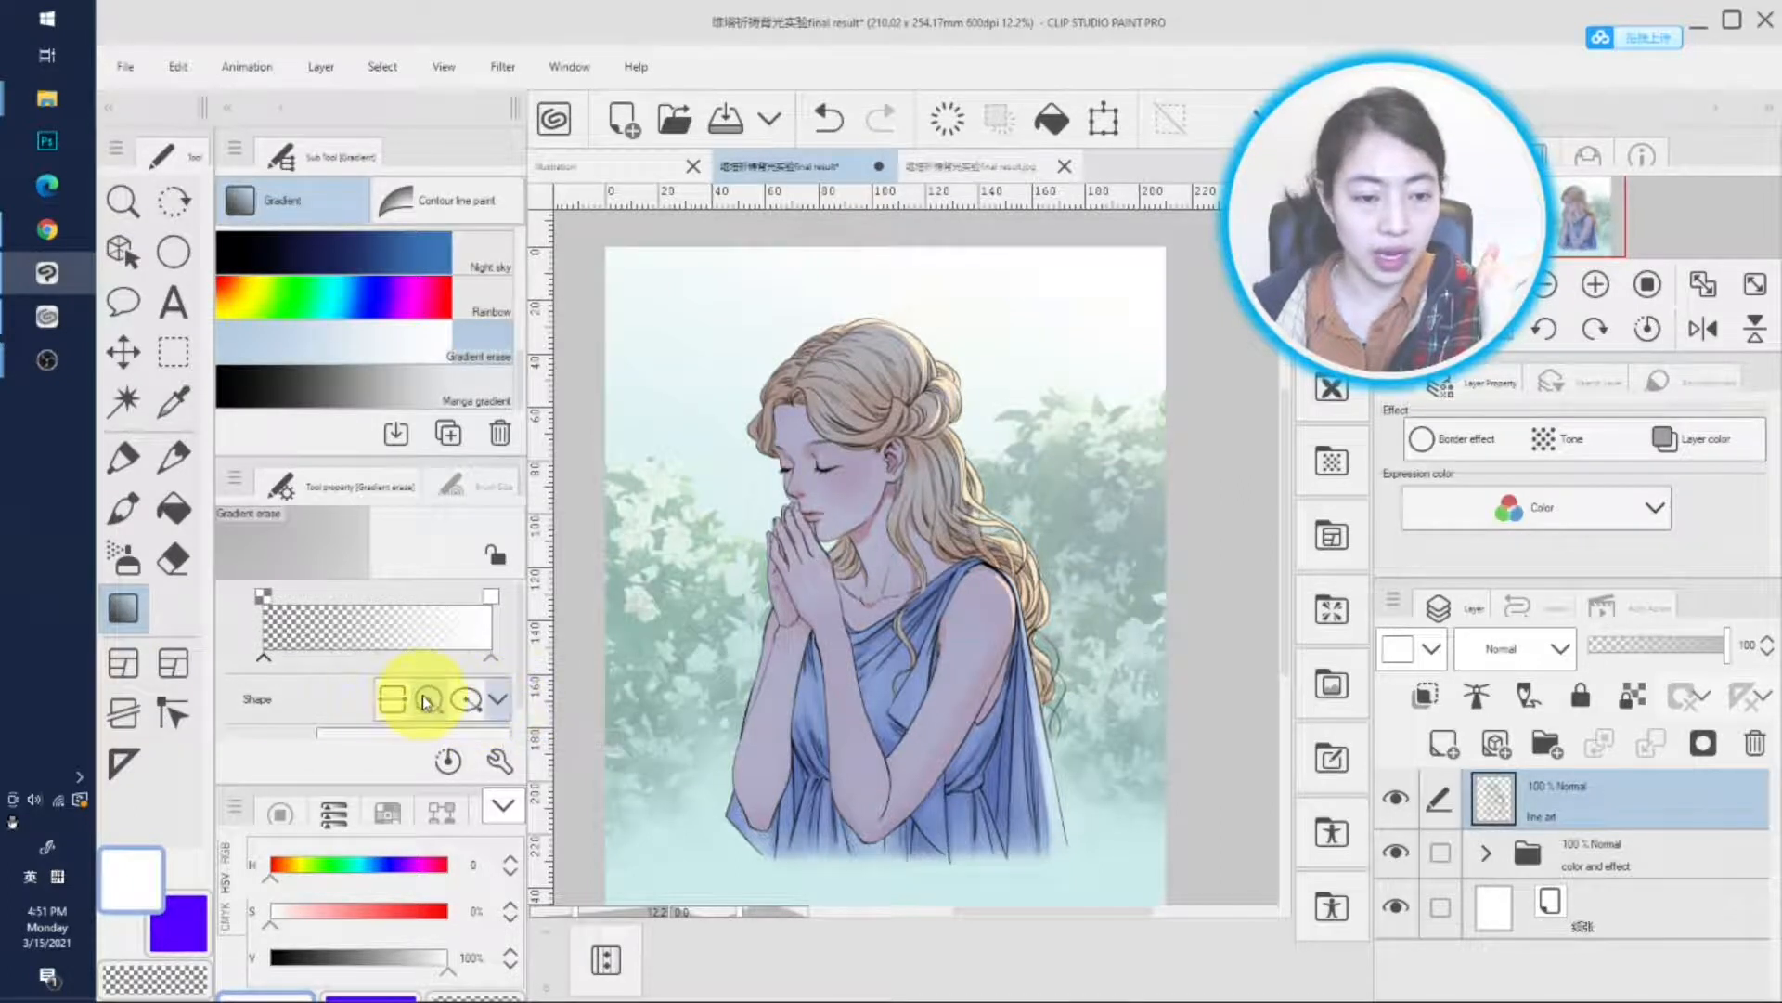
Step: Review the gradient's Where to create options, keeping Create gradient layer
scroll(518, 677, "down", 2)
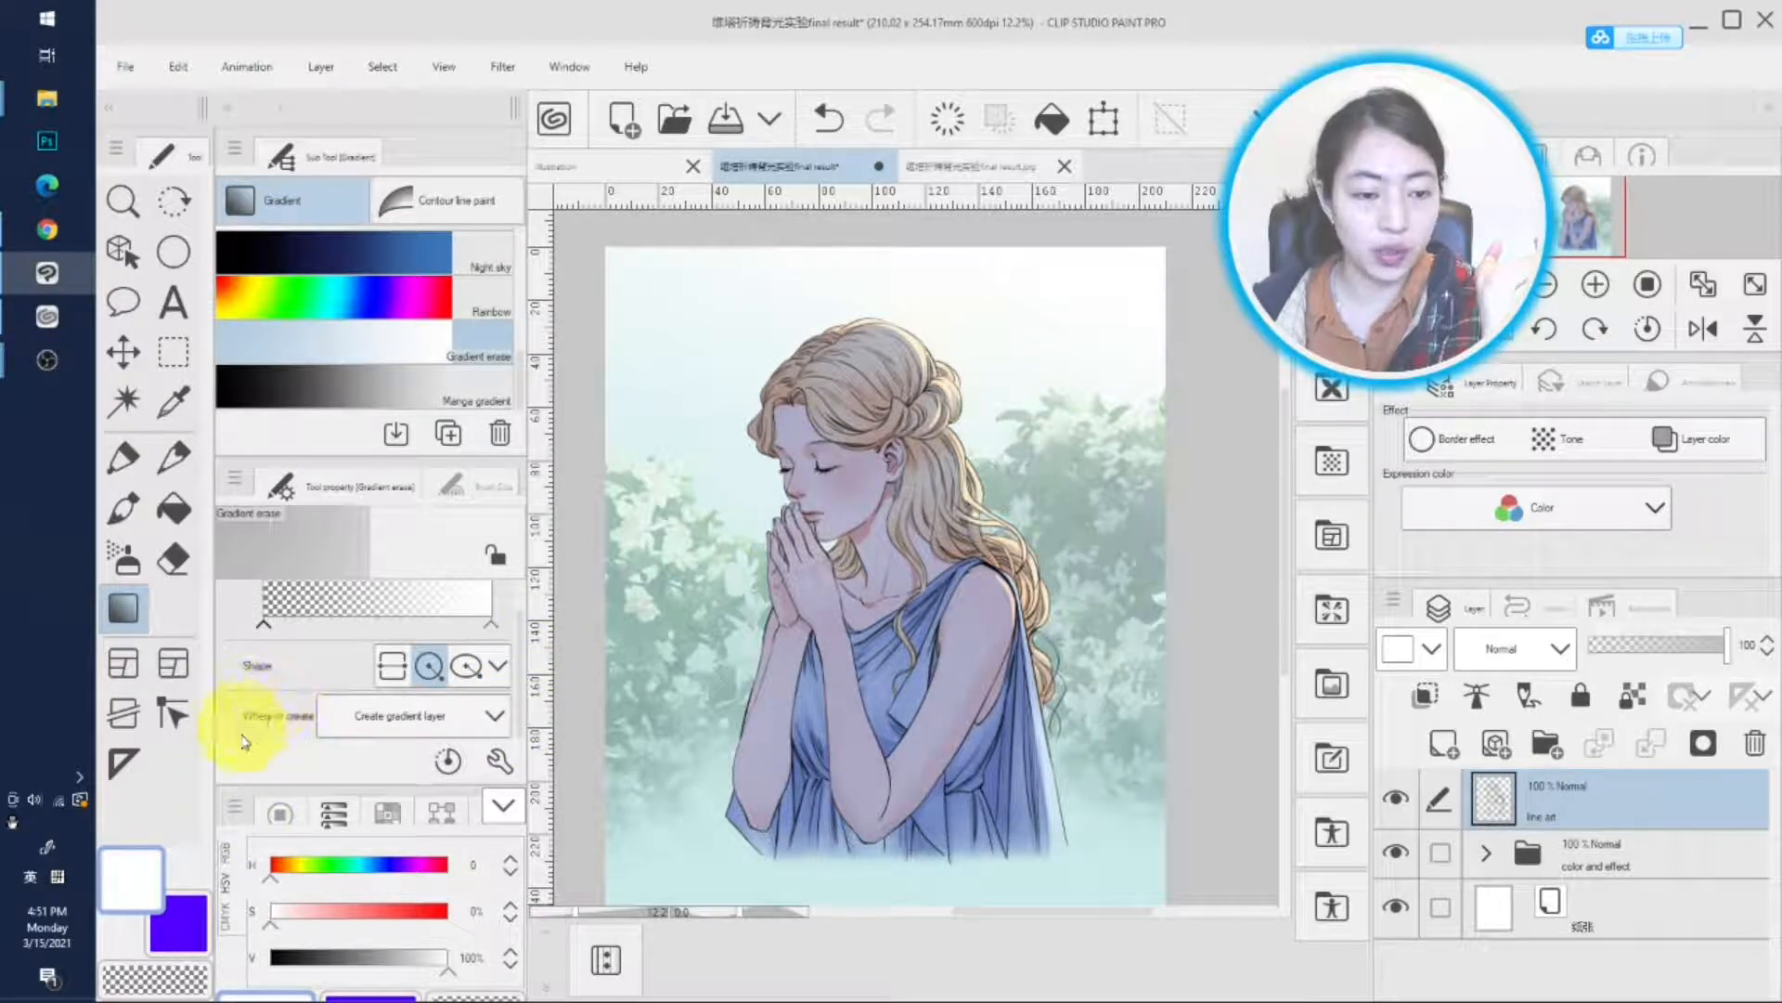
left_click(467, 722)
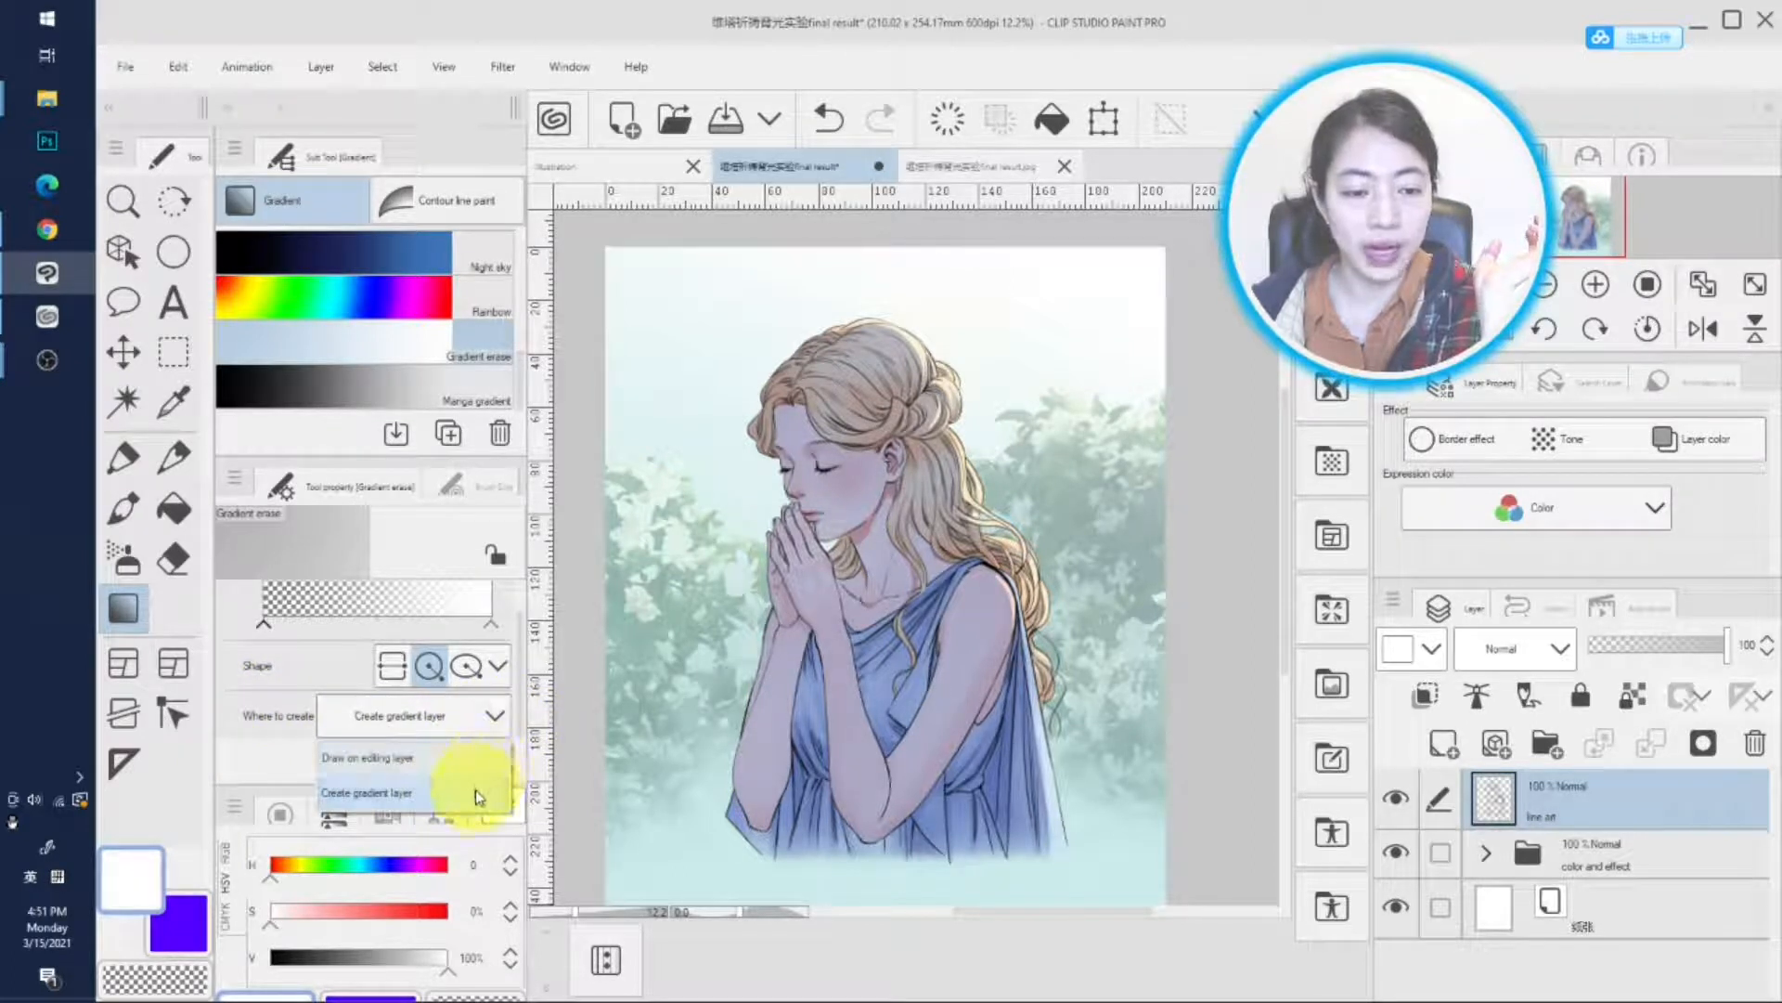
left_click(262, 758)
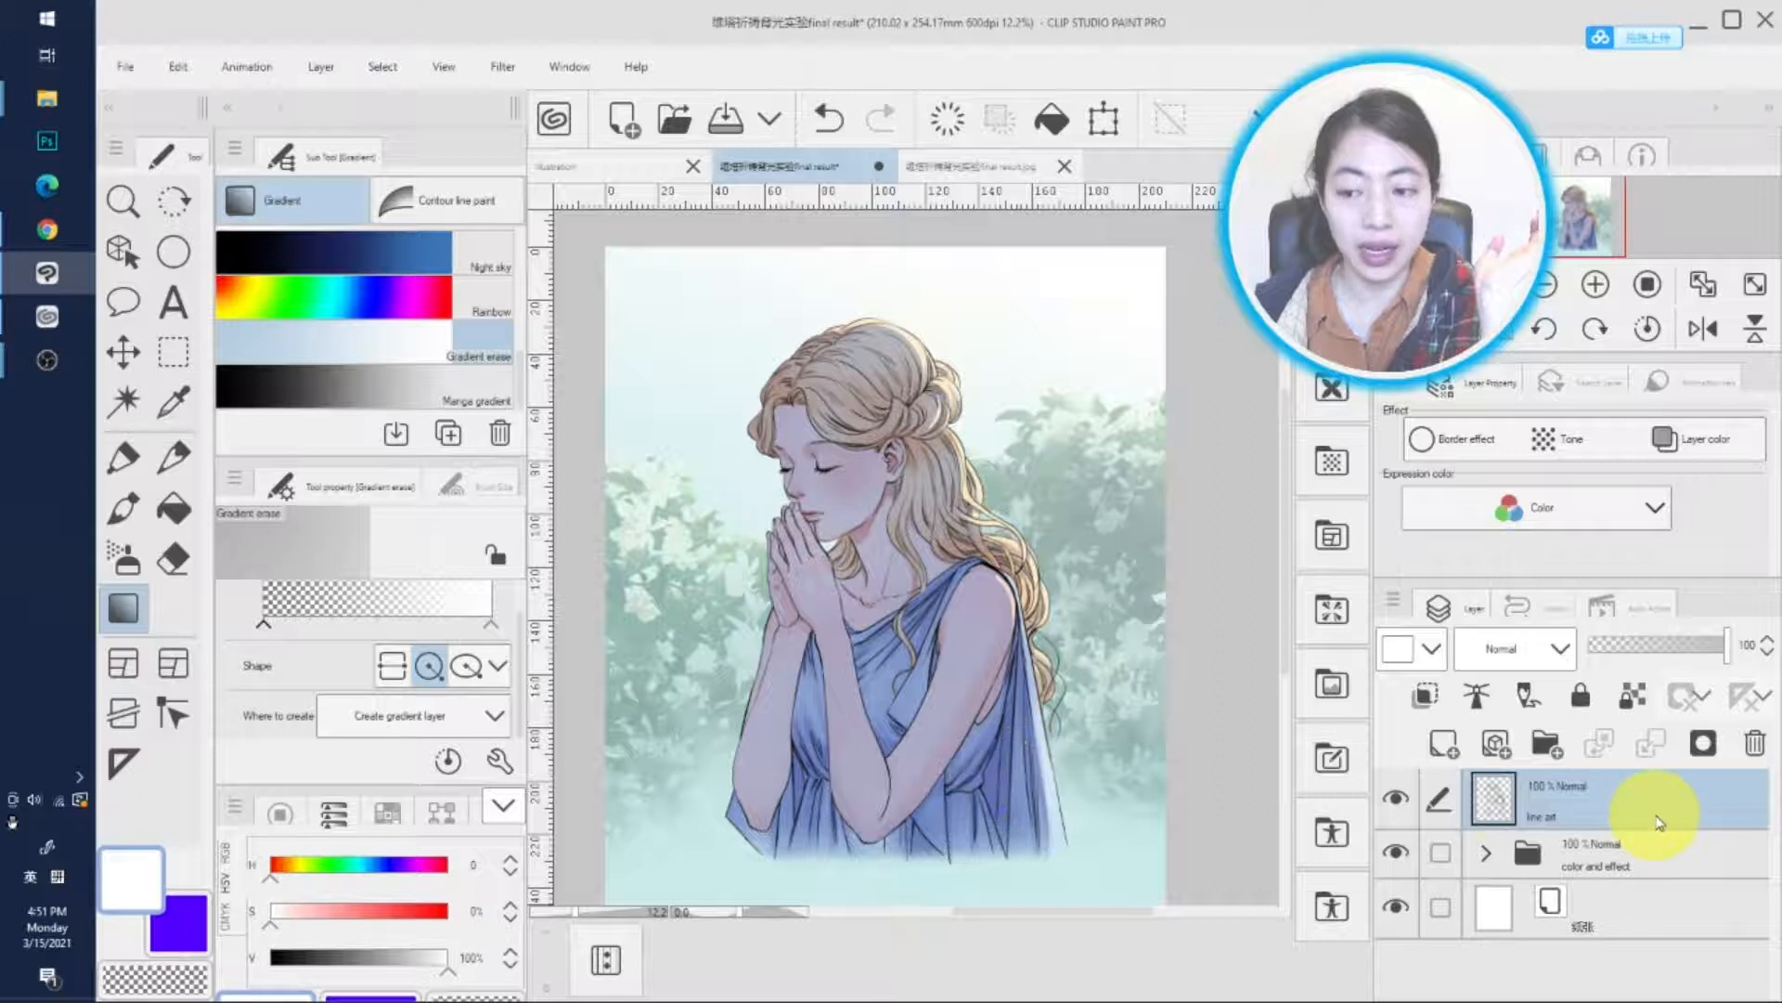
left_click(1444, 746)
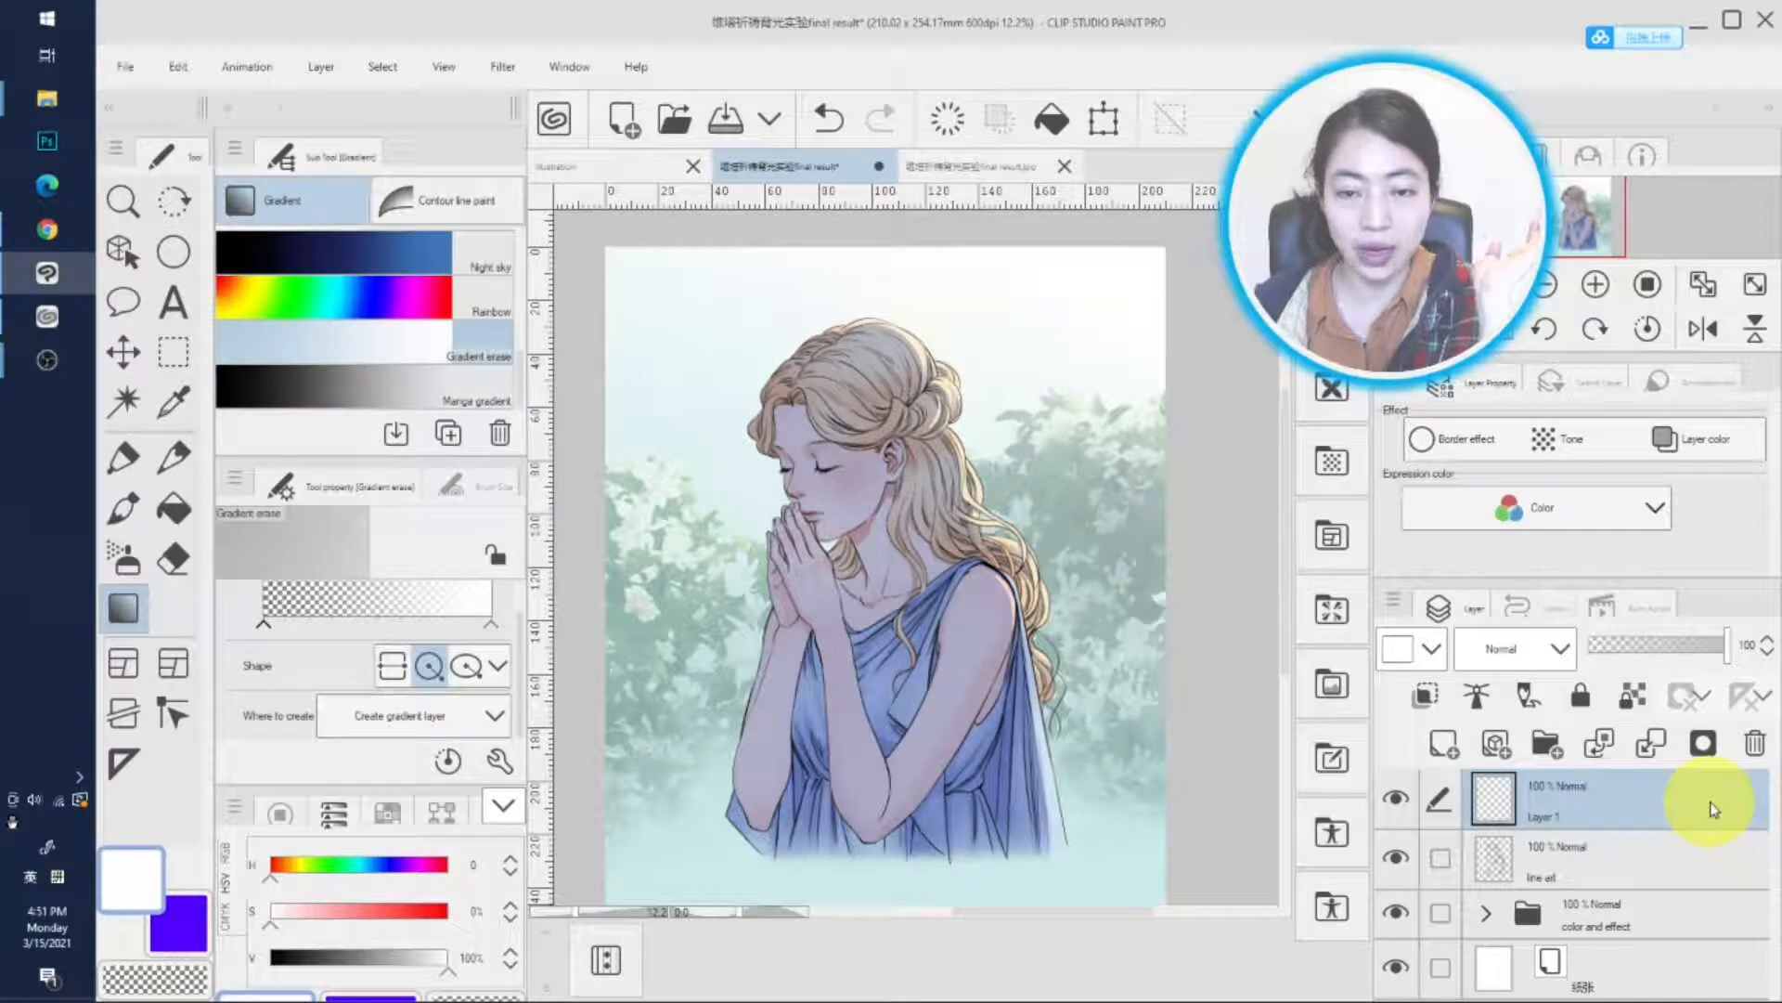
left_click(481, 711)
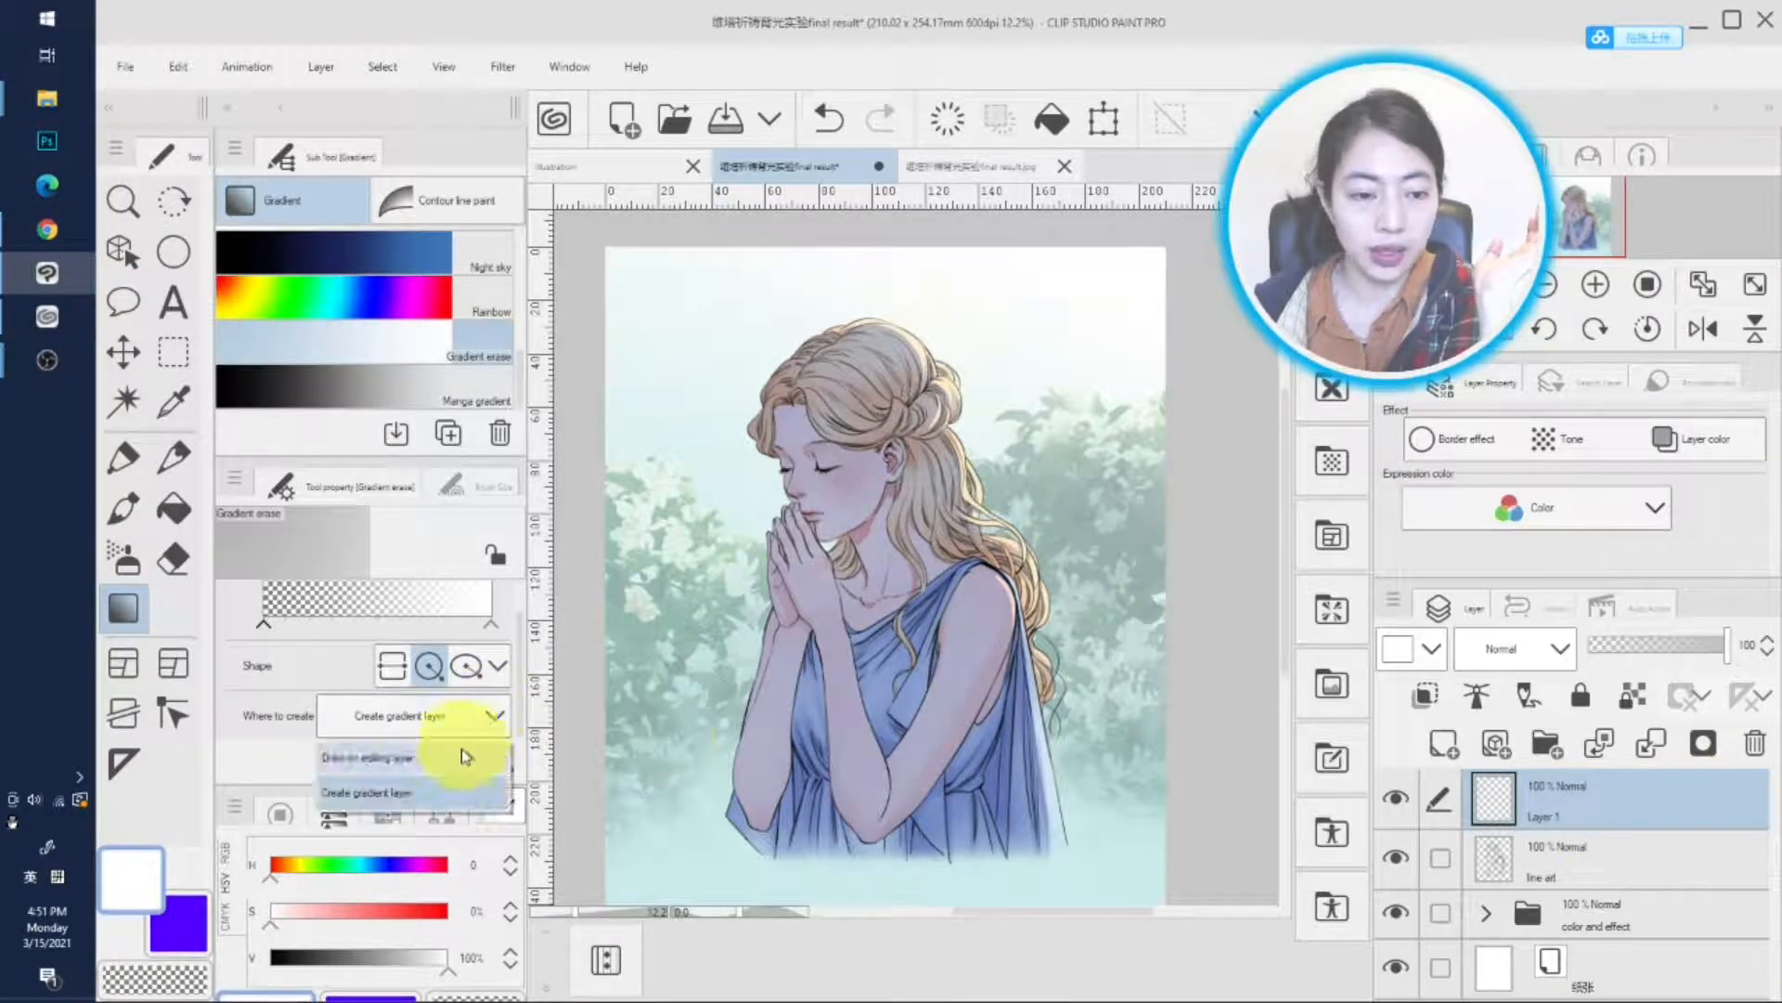
left_click(494, 717)
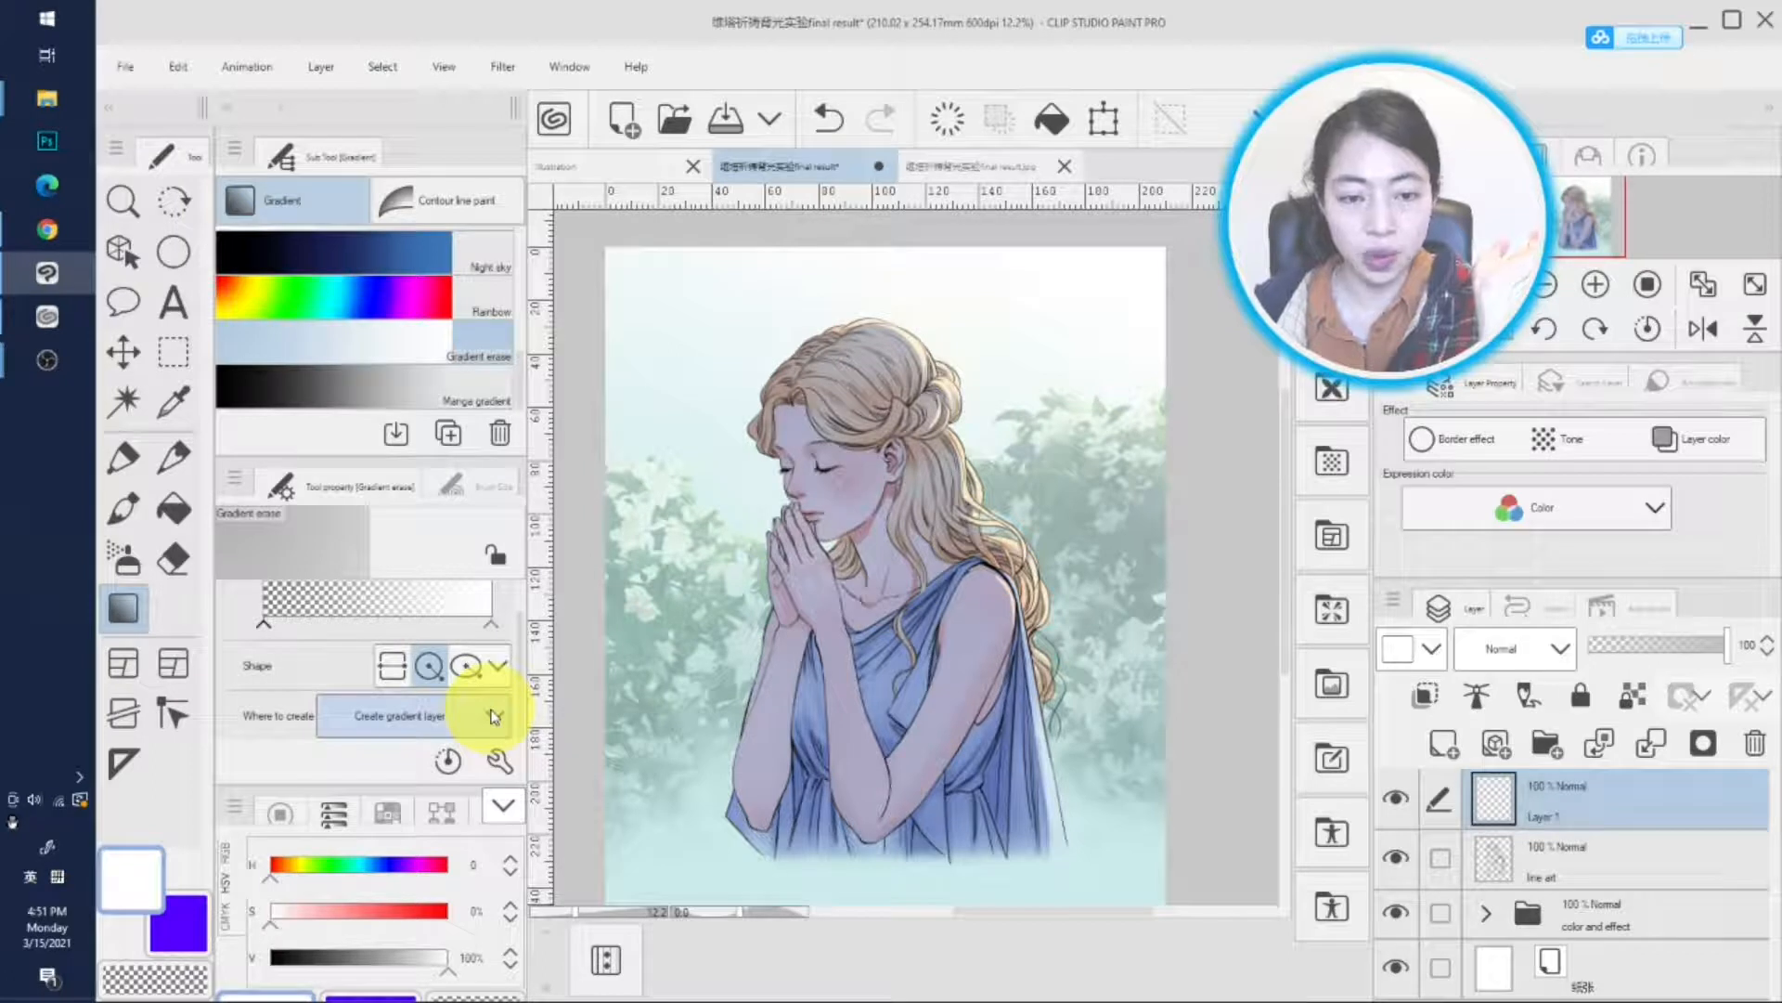
left_click(1755, 744)
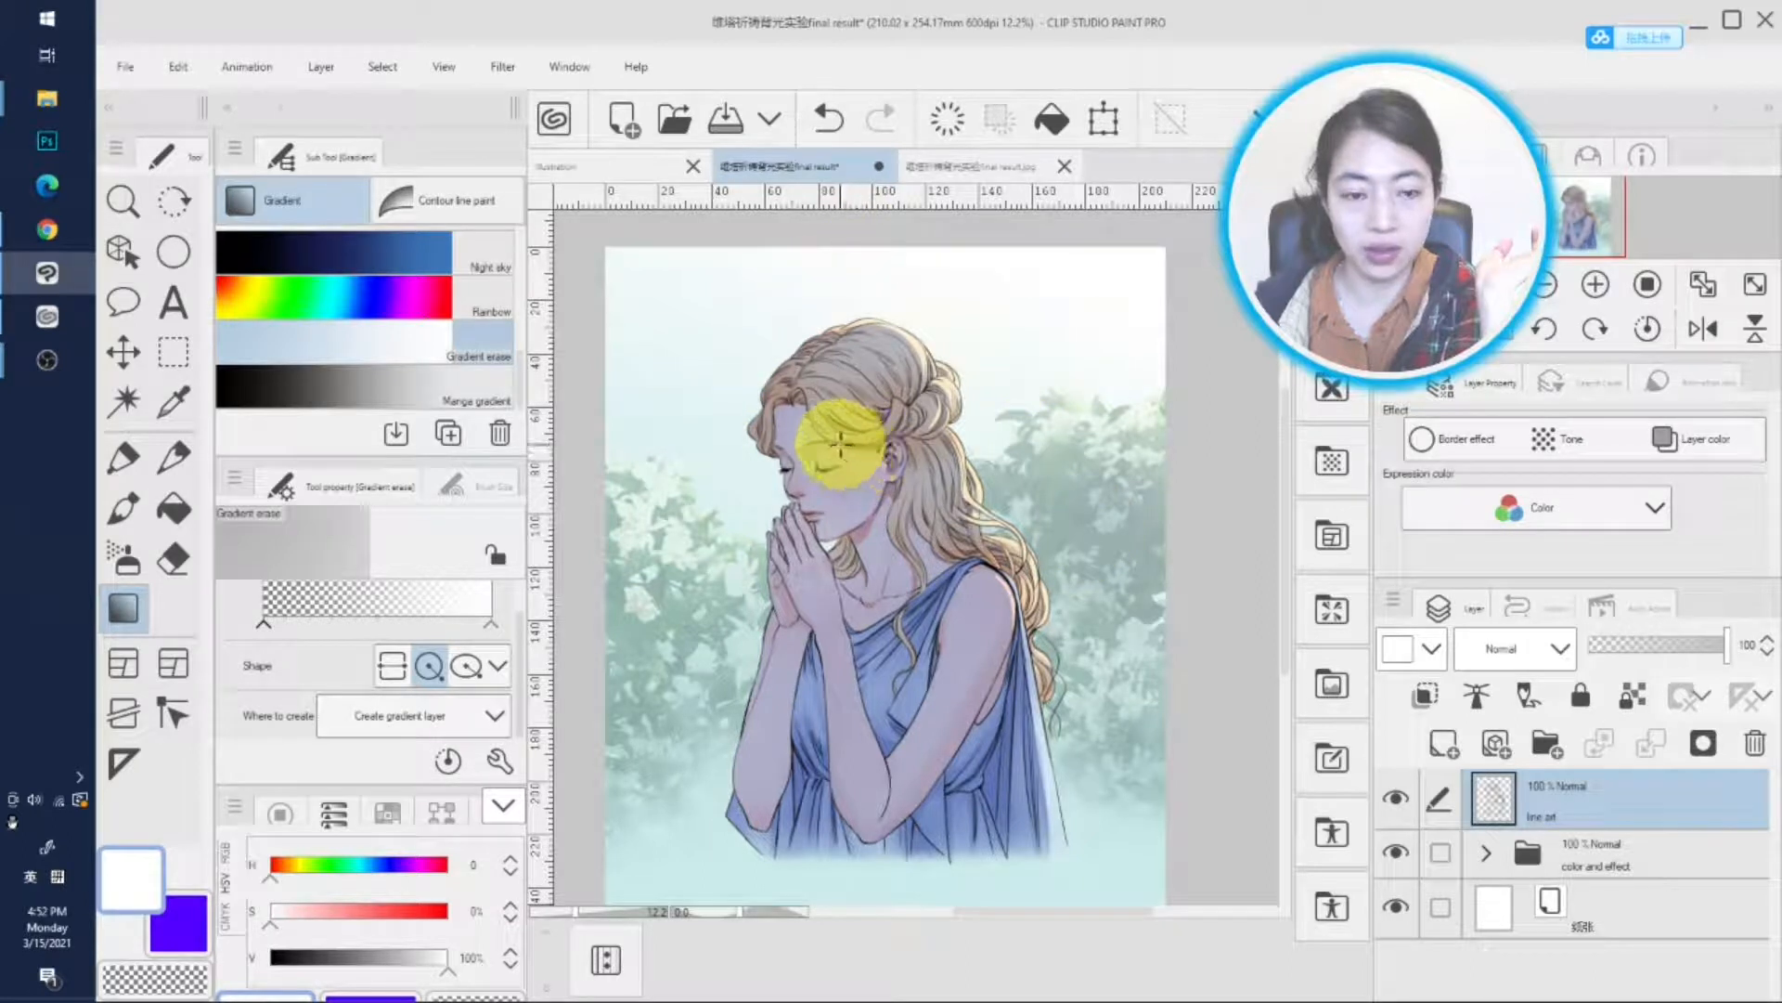
Step: Create a circular gradient layer centred on the woman's face, transparent in the middle and fading outward to white
left_click_drag(838, 444, 1083, 726)
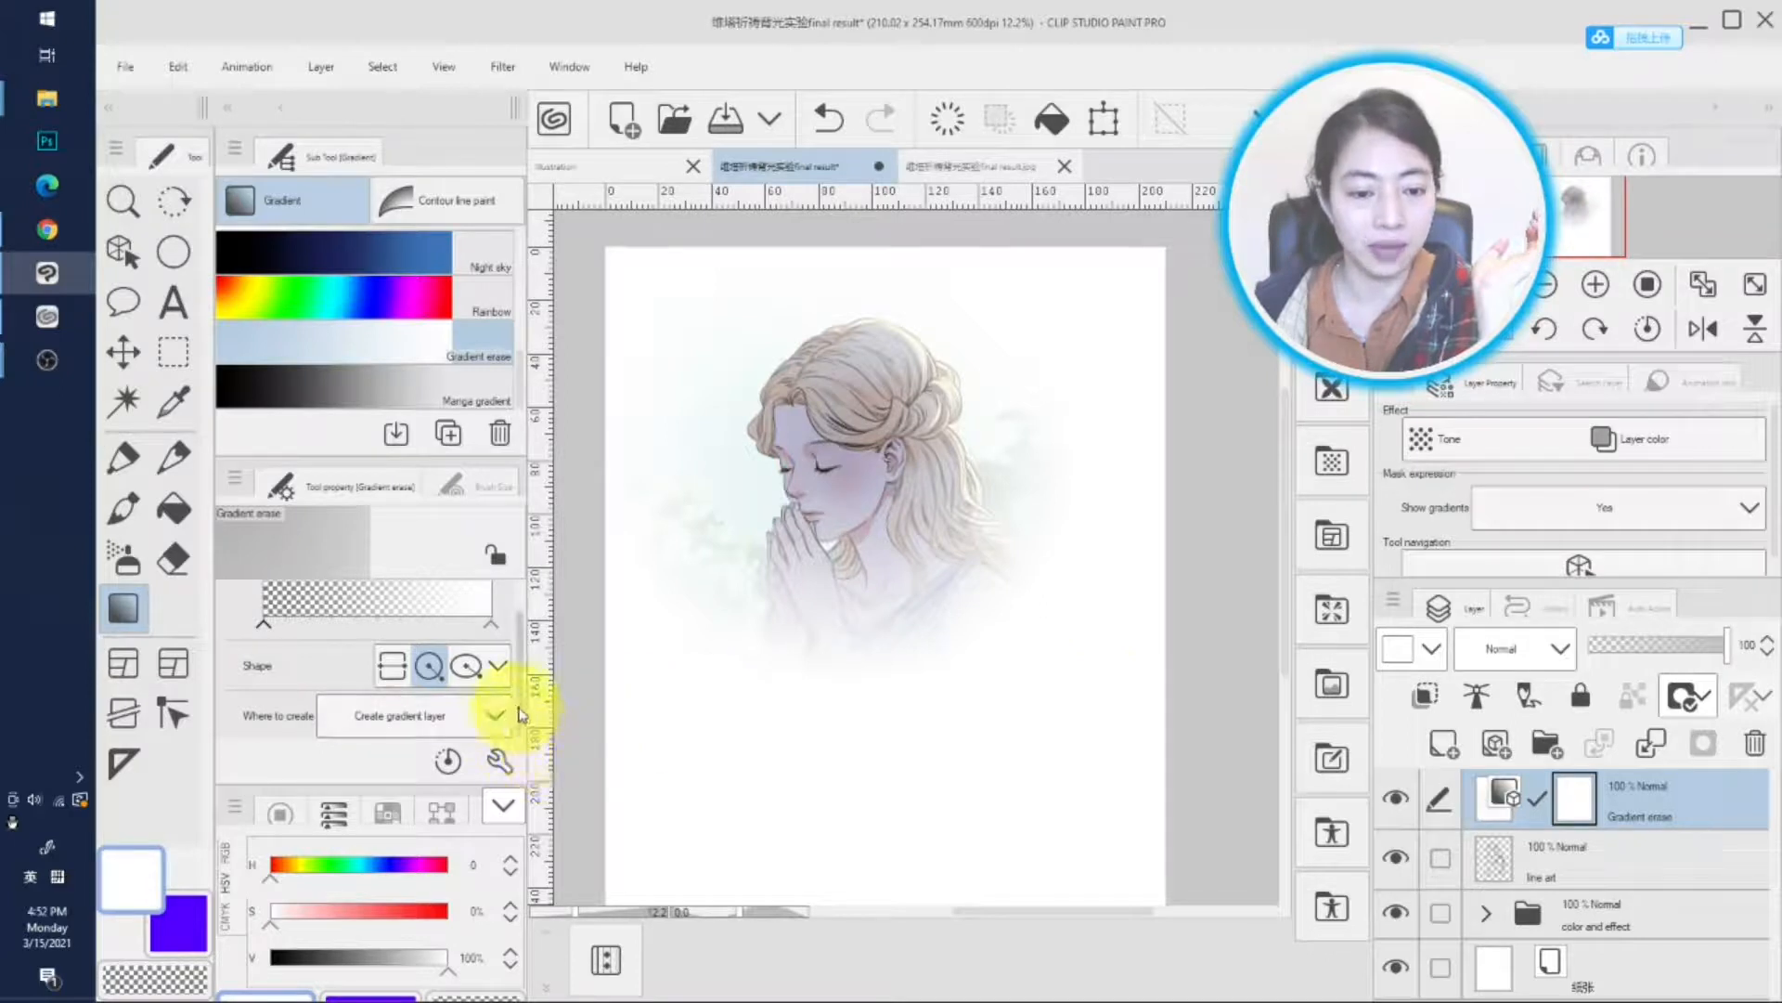
scroll(523, 715, "up", 1)
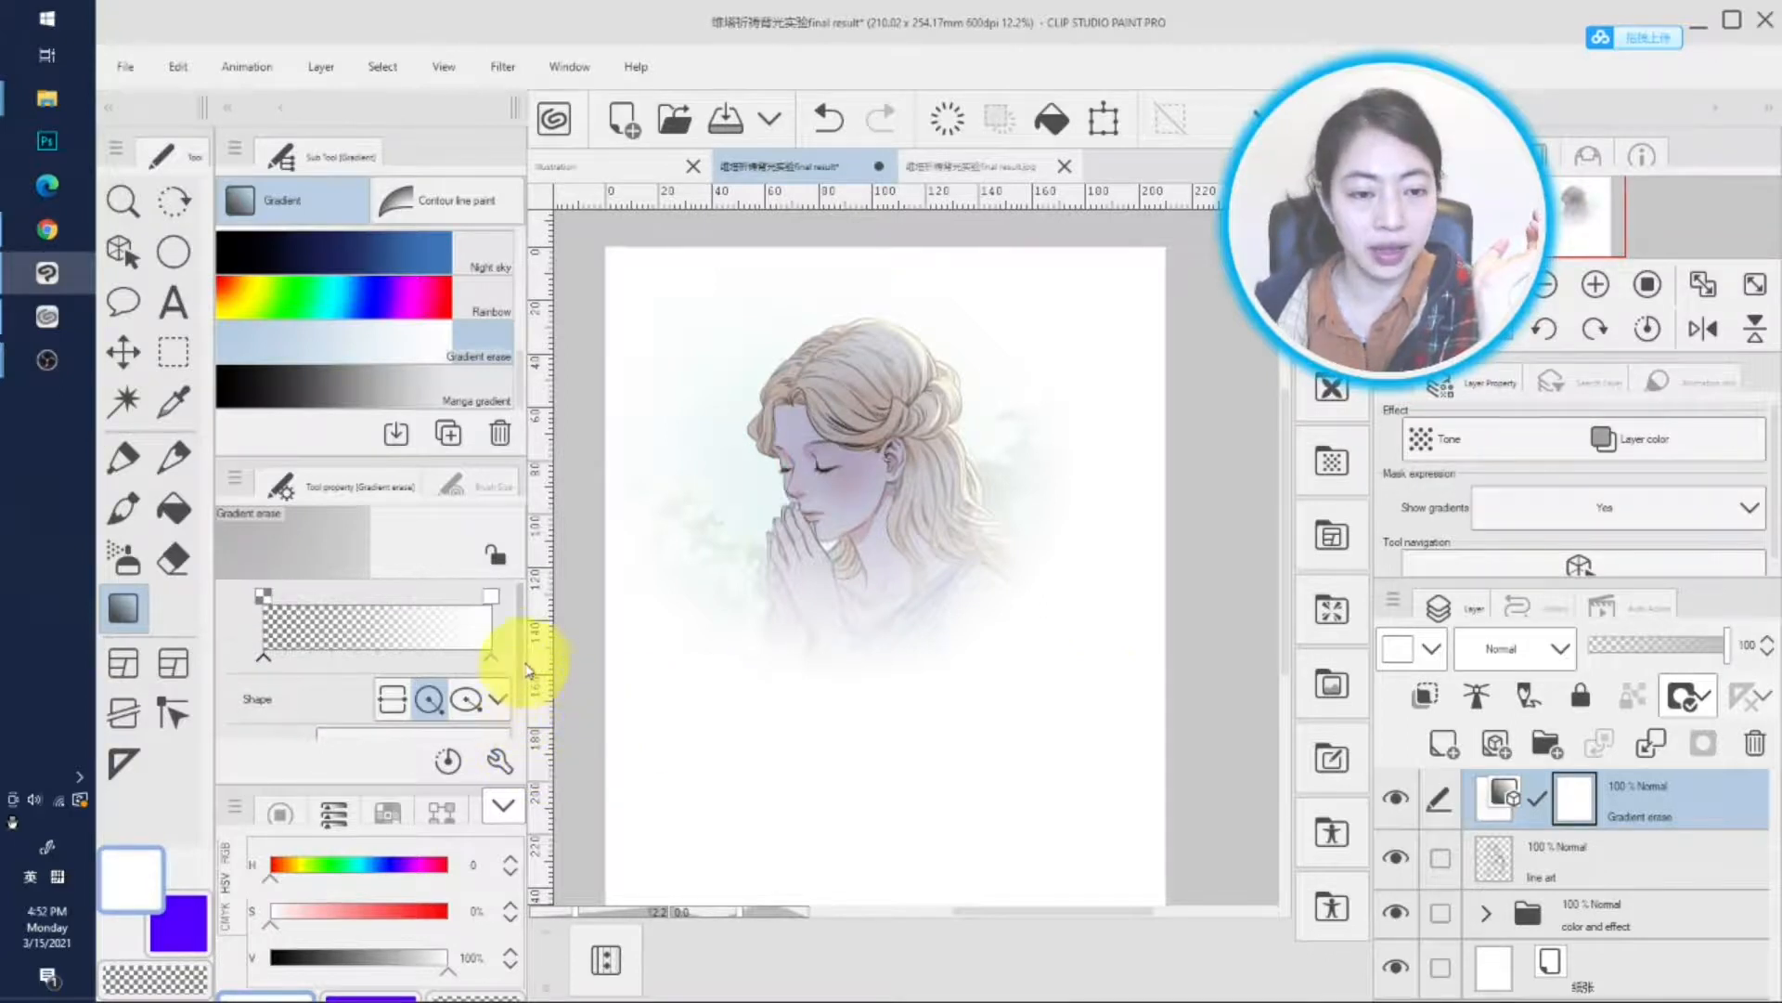
left_click(442, 706)
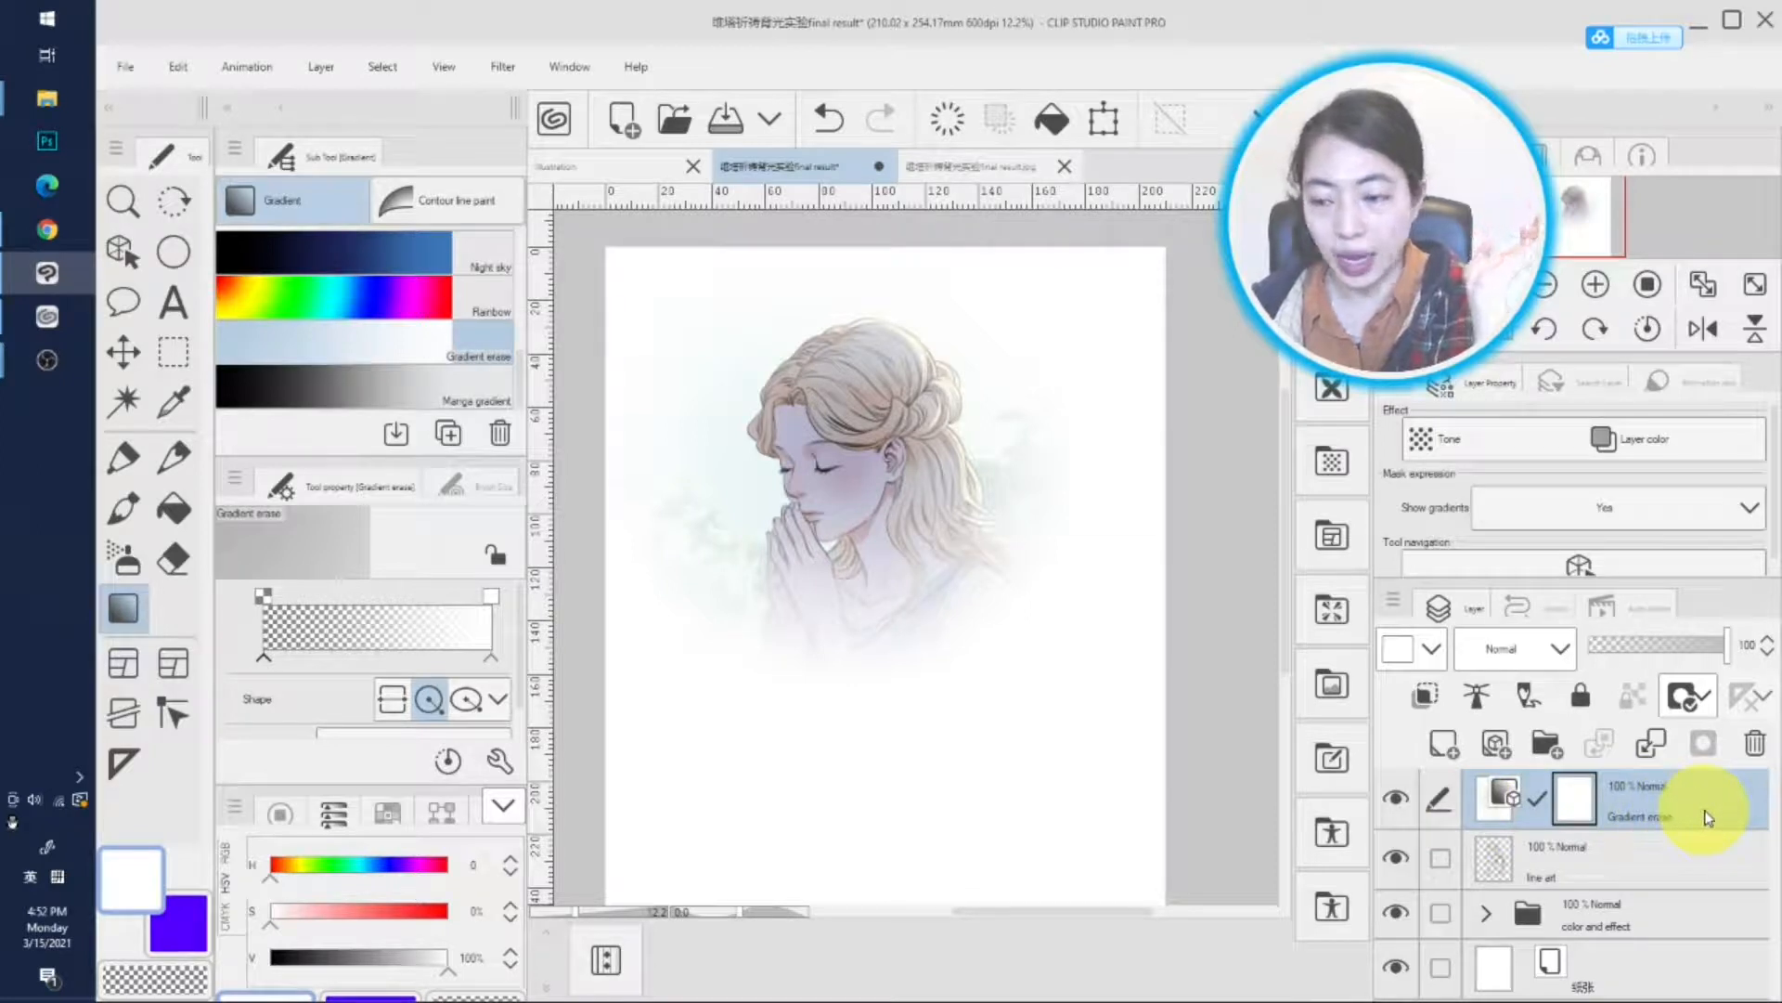
Step: Edit the gradient with the Object tool, enlarging its circle and moving its centre slightly down and to the right
left_click(1505, 800)
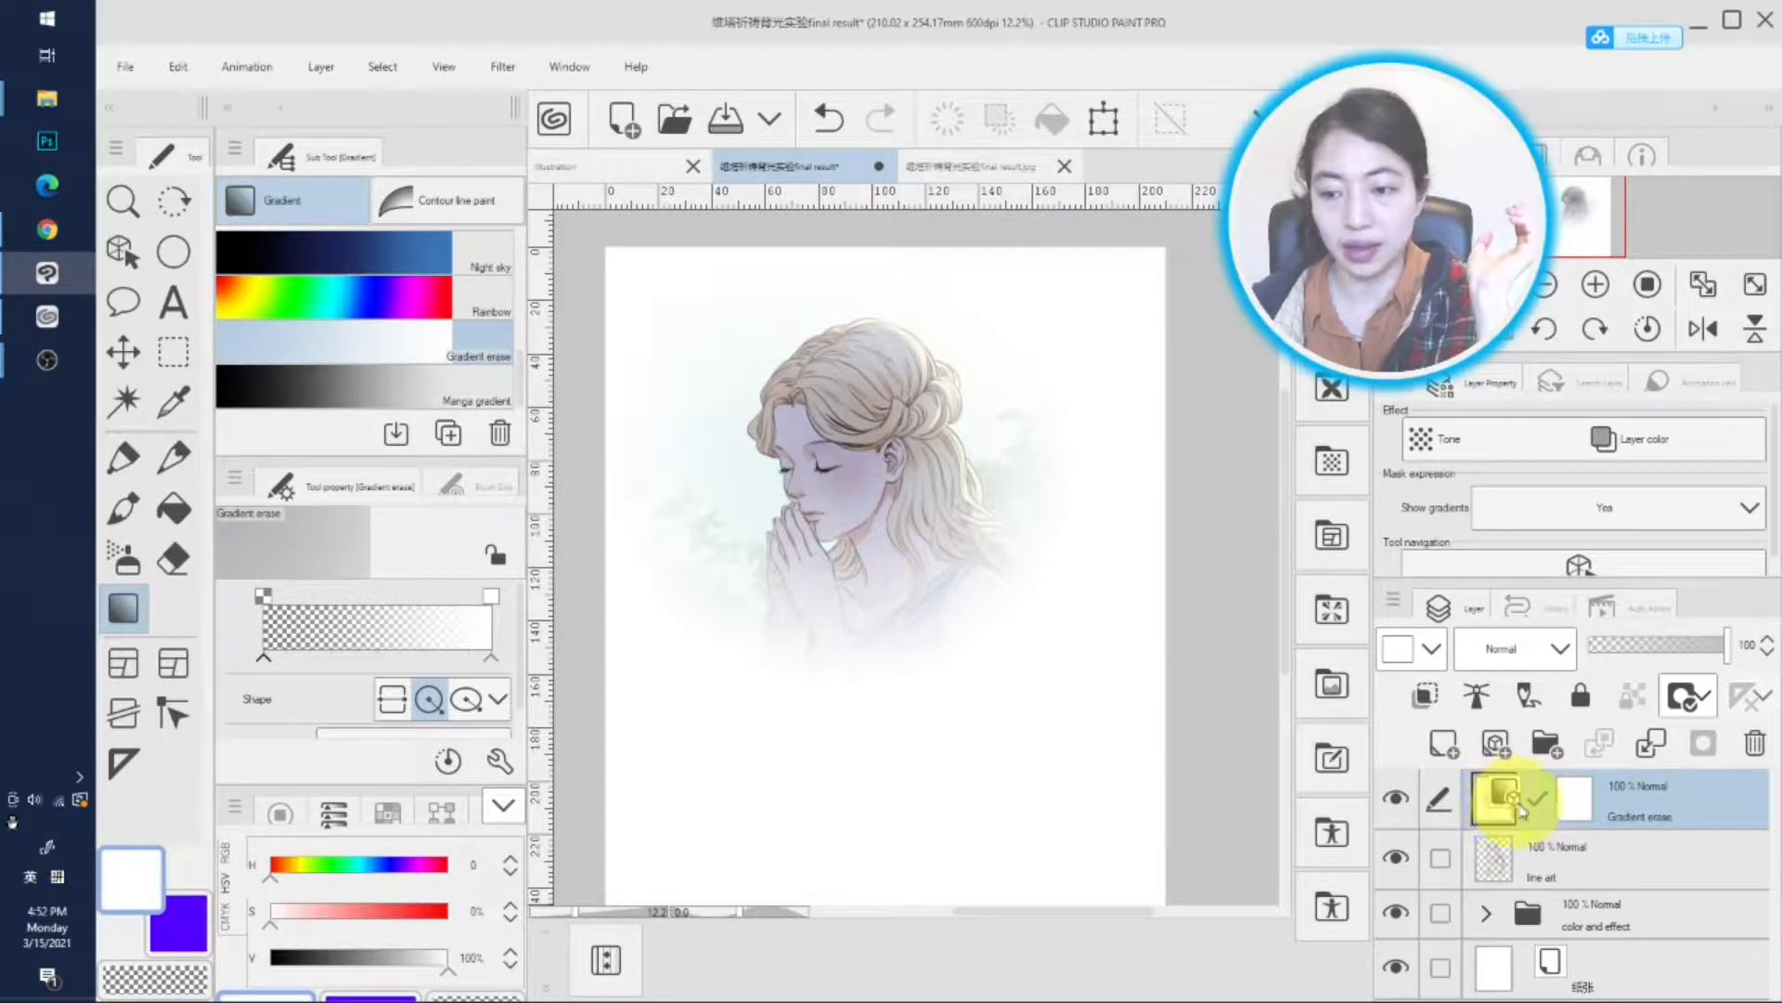
left_click(127, 254)
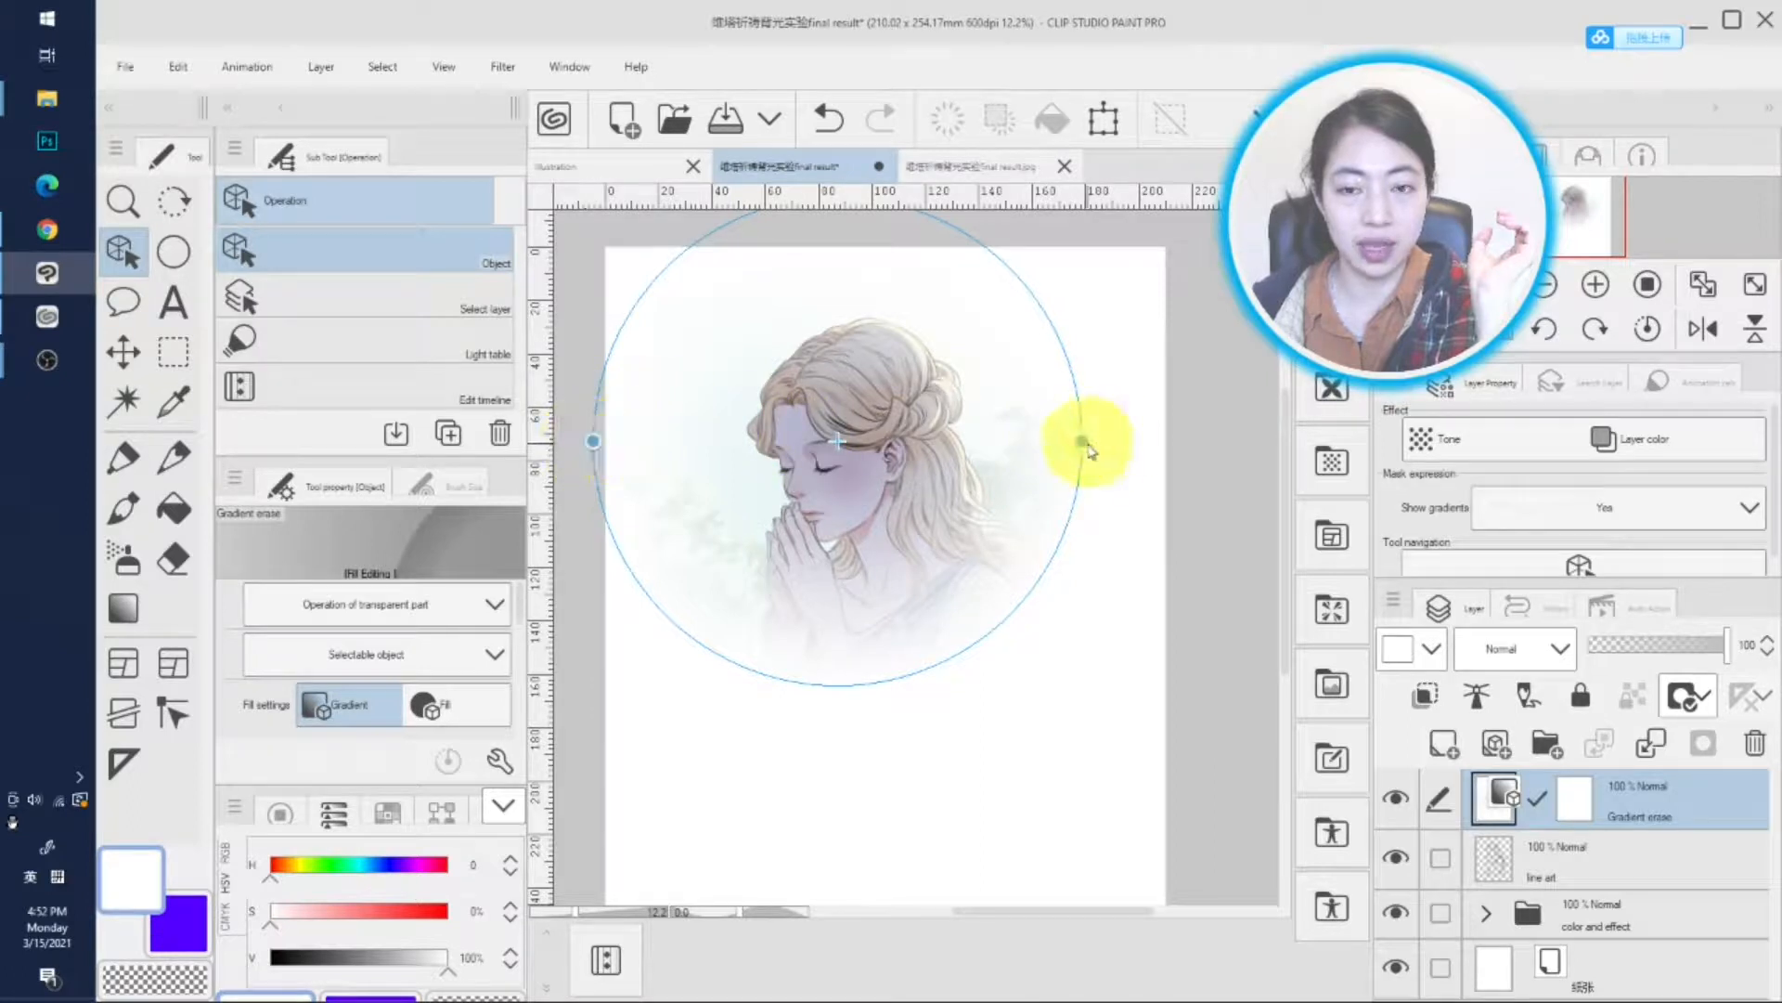
left_click_drag(1083, 449, 1133, 469)
mouse_move(843, 446)
left_mouse_down()
mouse_move(815, 431)
mouse_move(886, 520)
mouse_move(829, 450)
mouse_move(850, 459)
left_mouse_up()
left_click_drag(1142, 485, 1142, 497)
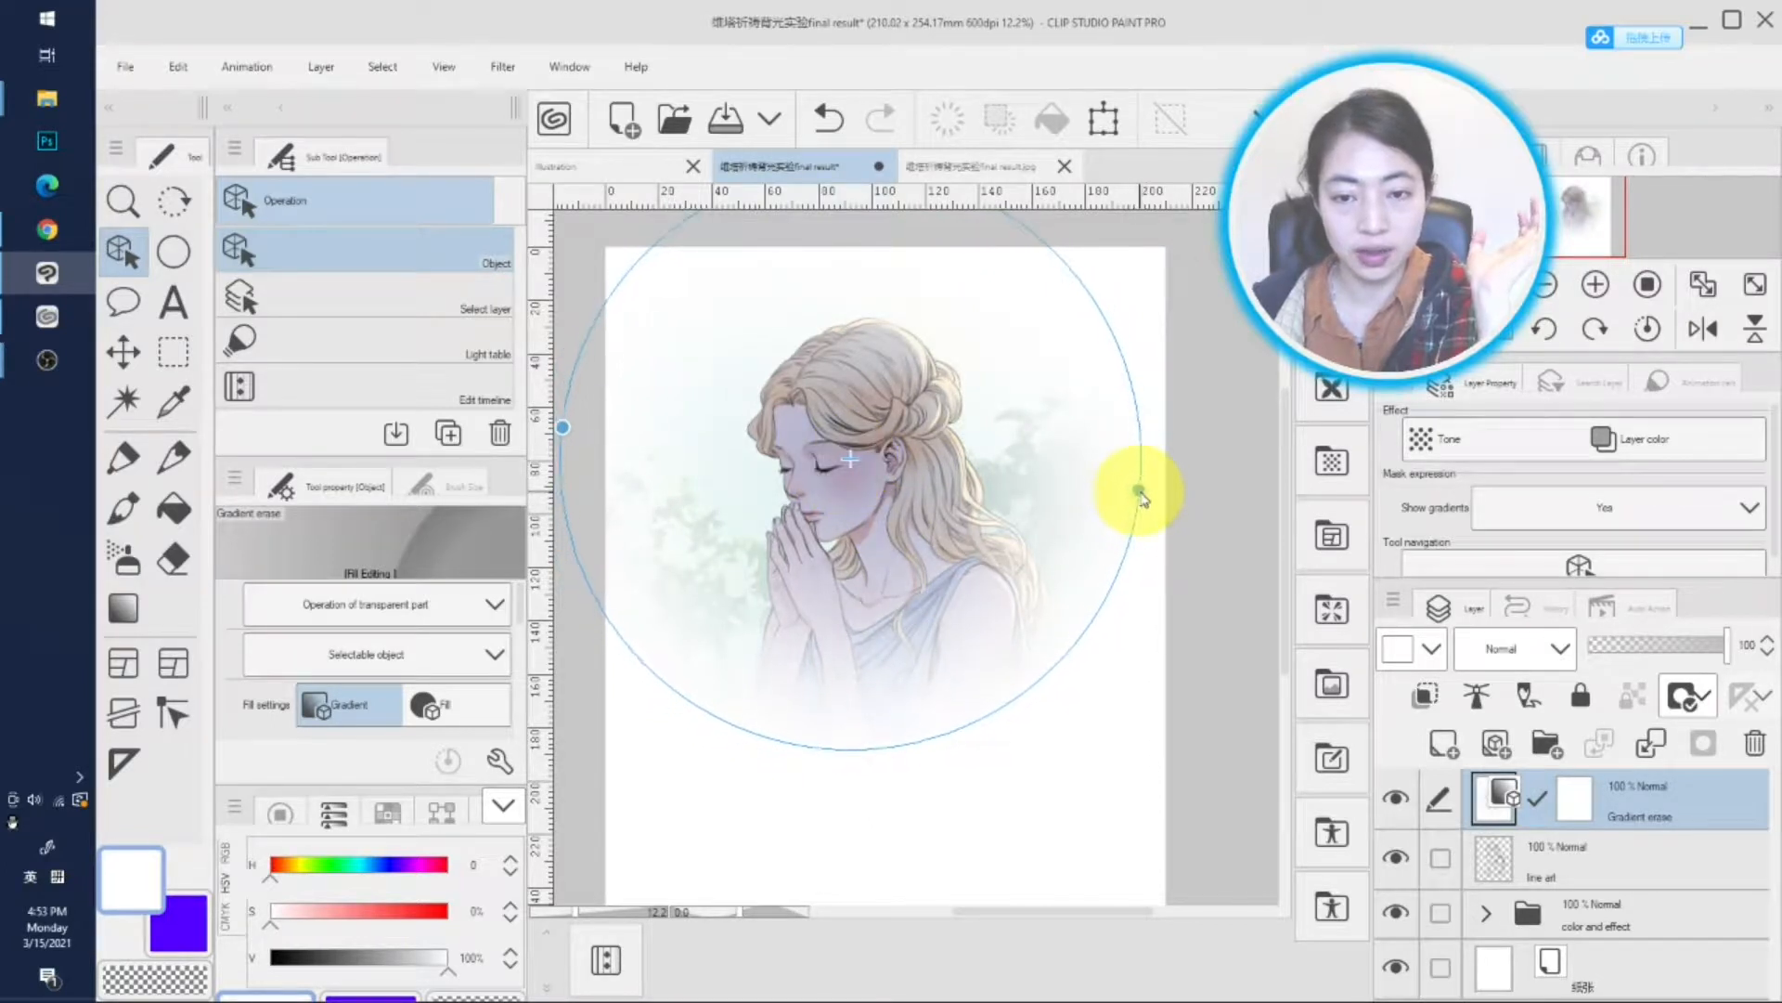
Step: Recolour the gradient layer's opaque end to light blue with hue 208, saturation 43% and brightness 100%
left_click(1620, 859)
left_click(1655, 818)
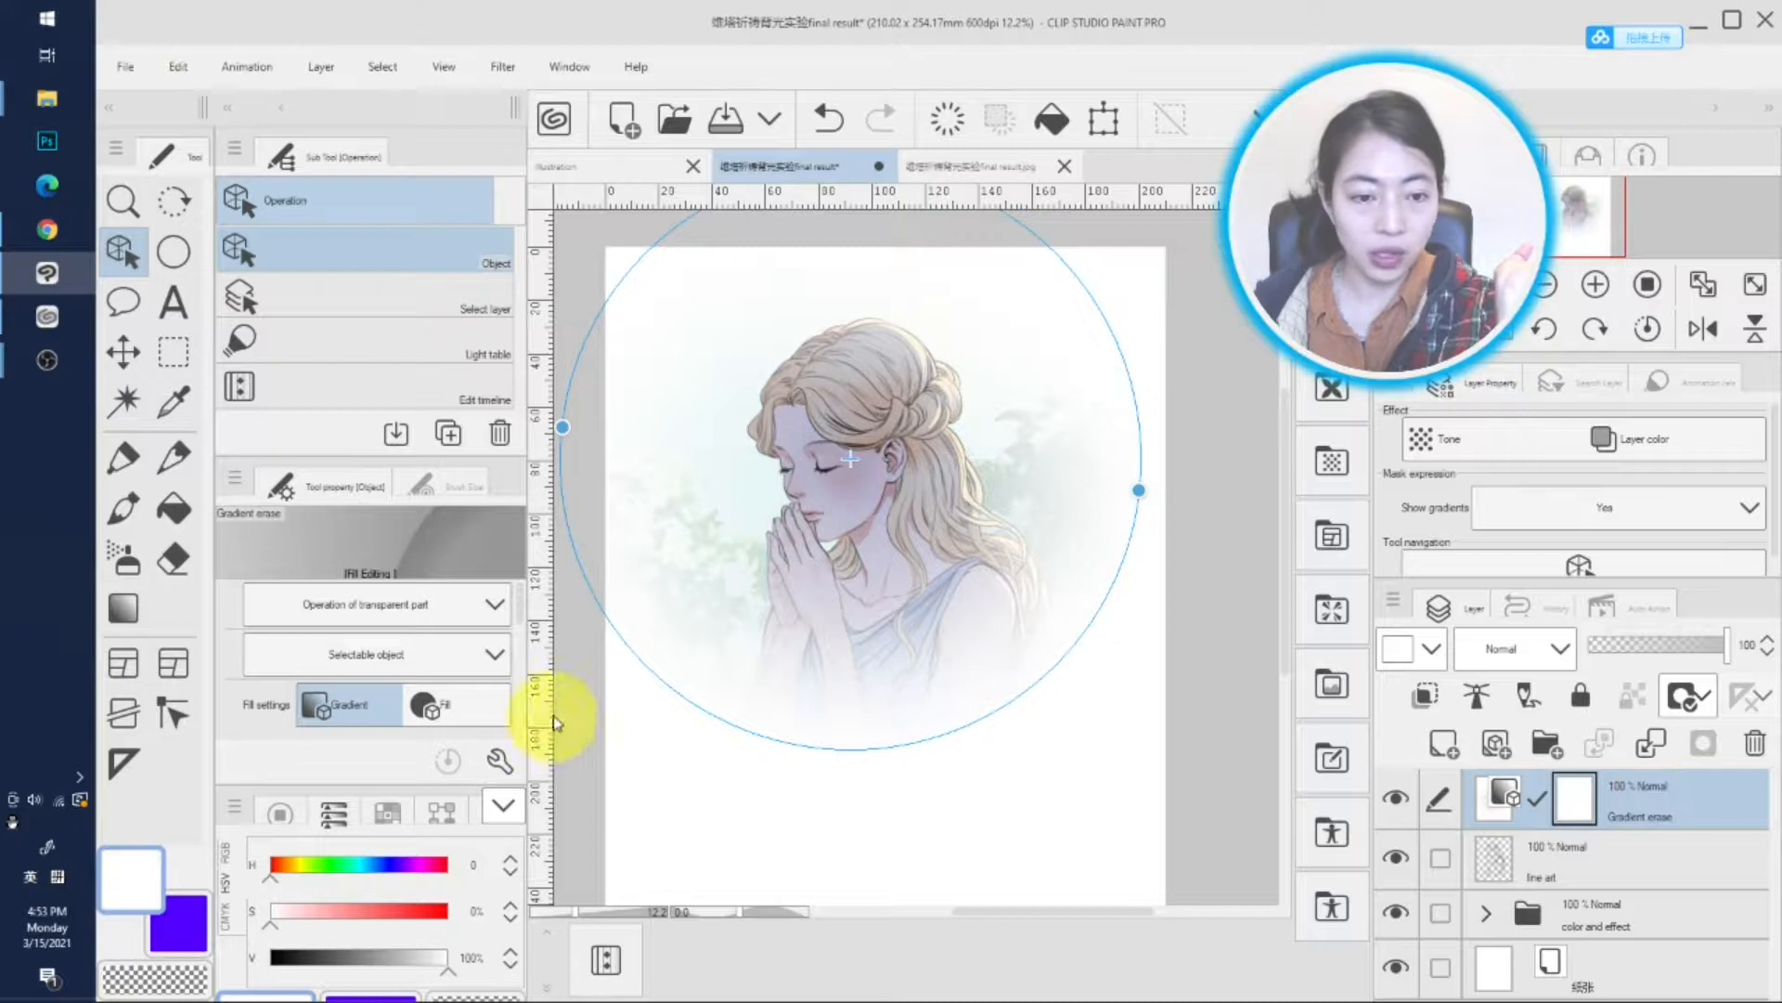
left_click_drag(520, 612, 519, 650)
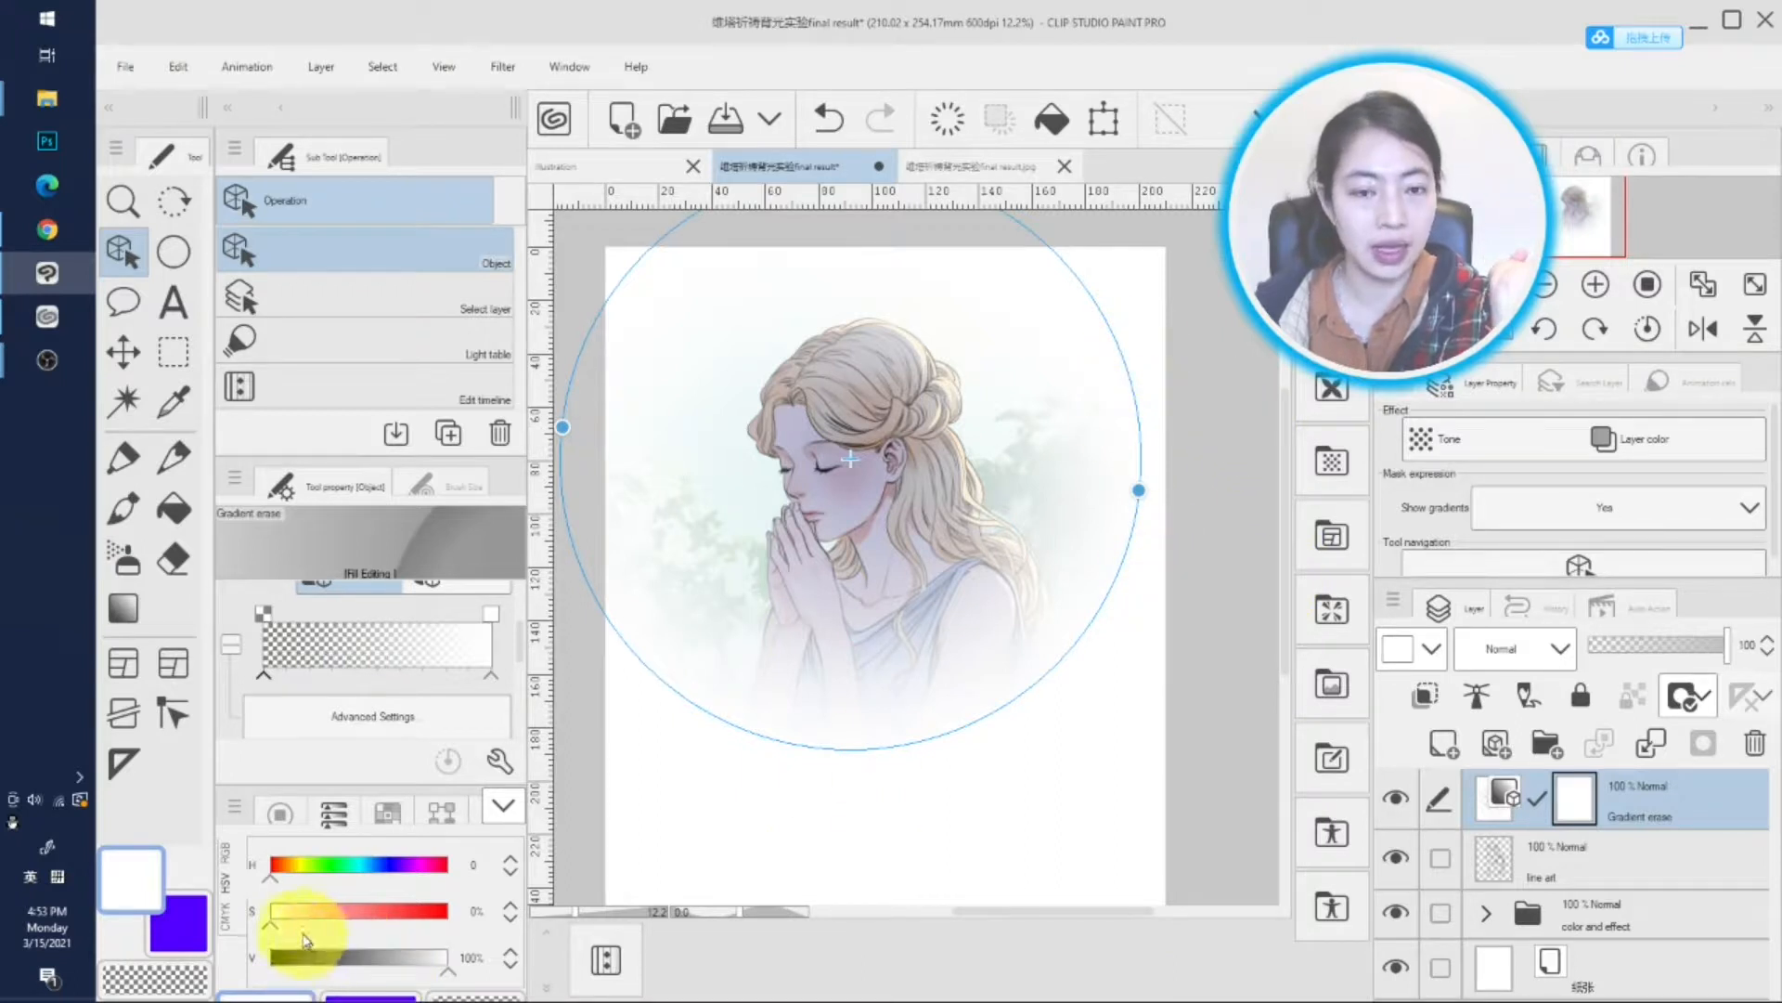
left_click_drag(269, 884, 373, 877)
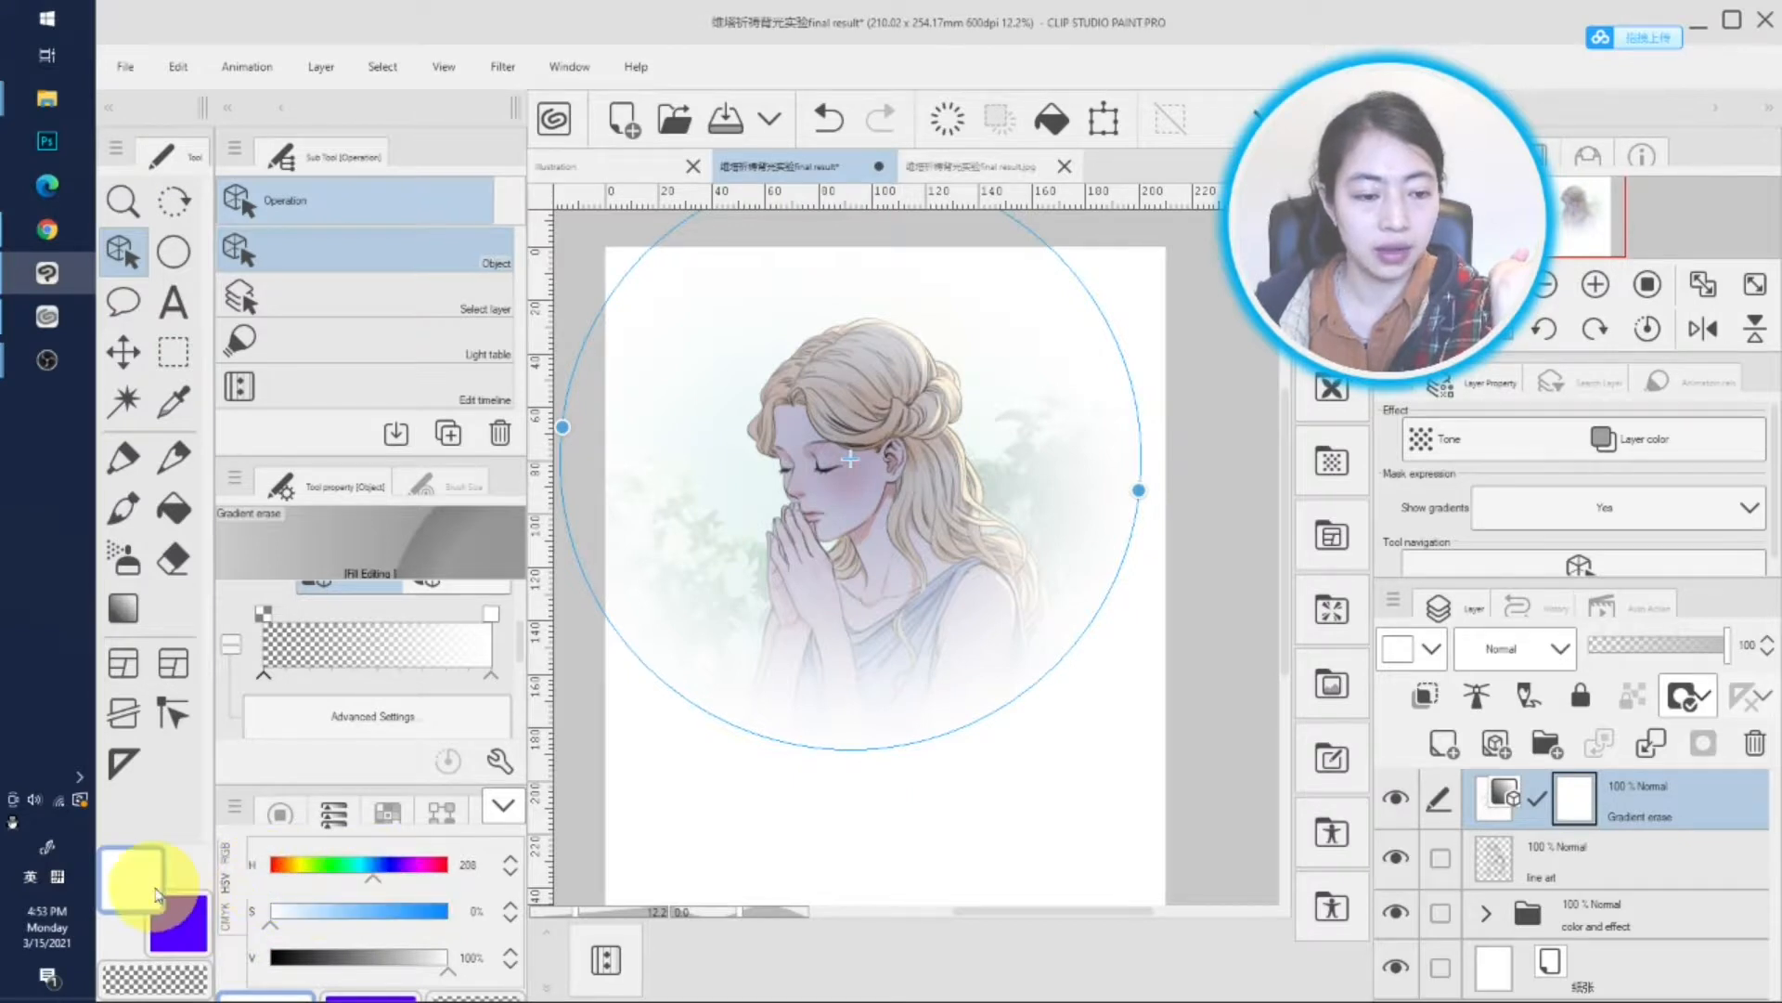
mouse_move(269, 923)
left_mouse_down()
mouse_move(412, 931)
mouse_move(346, 921)
left_mouse_up()
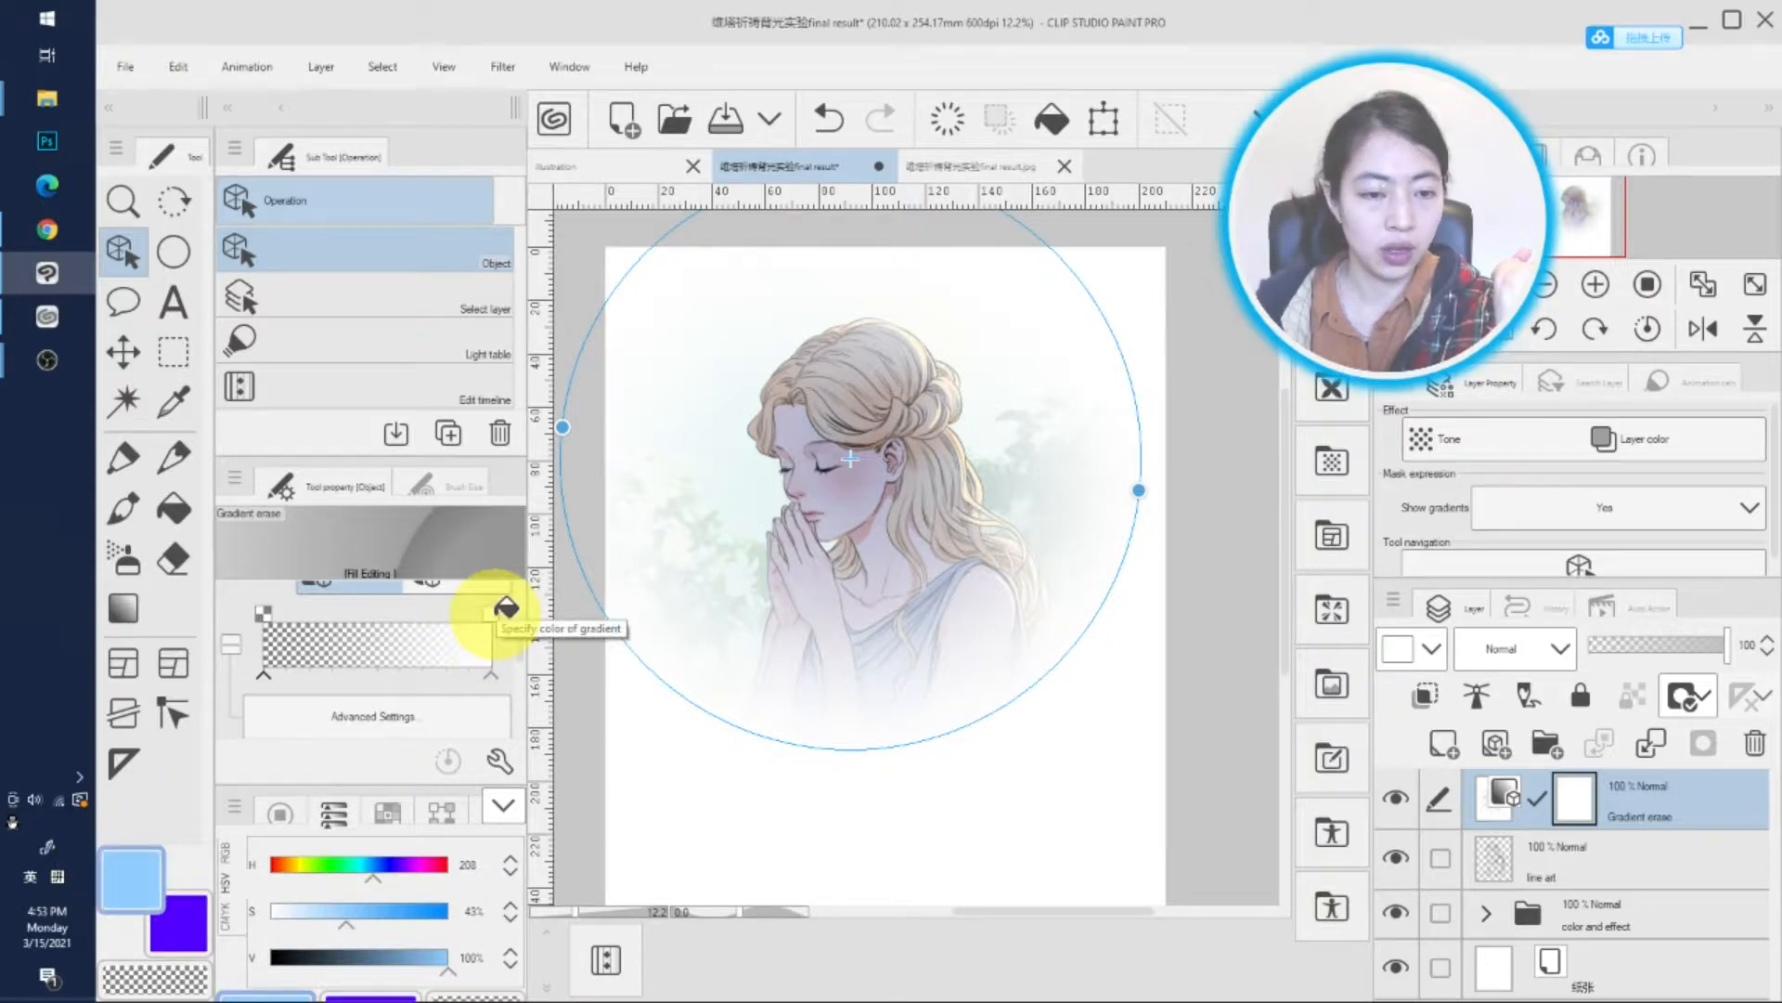
left_click(490, 612)
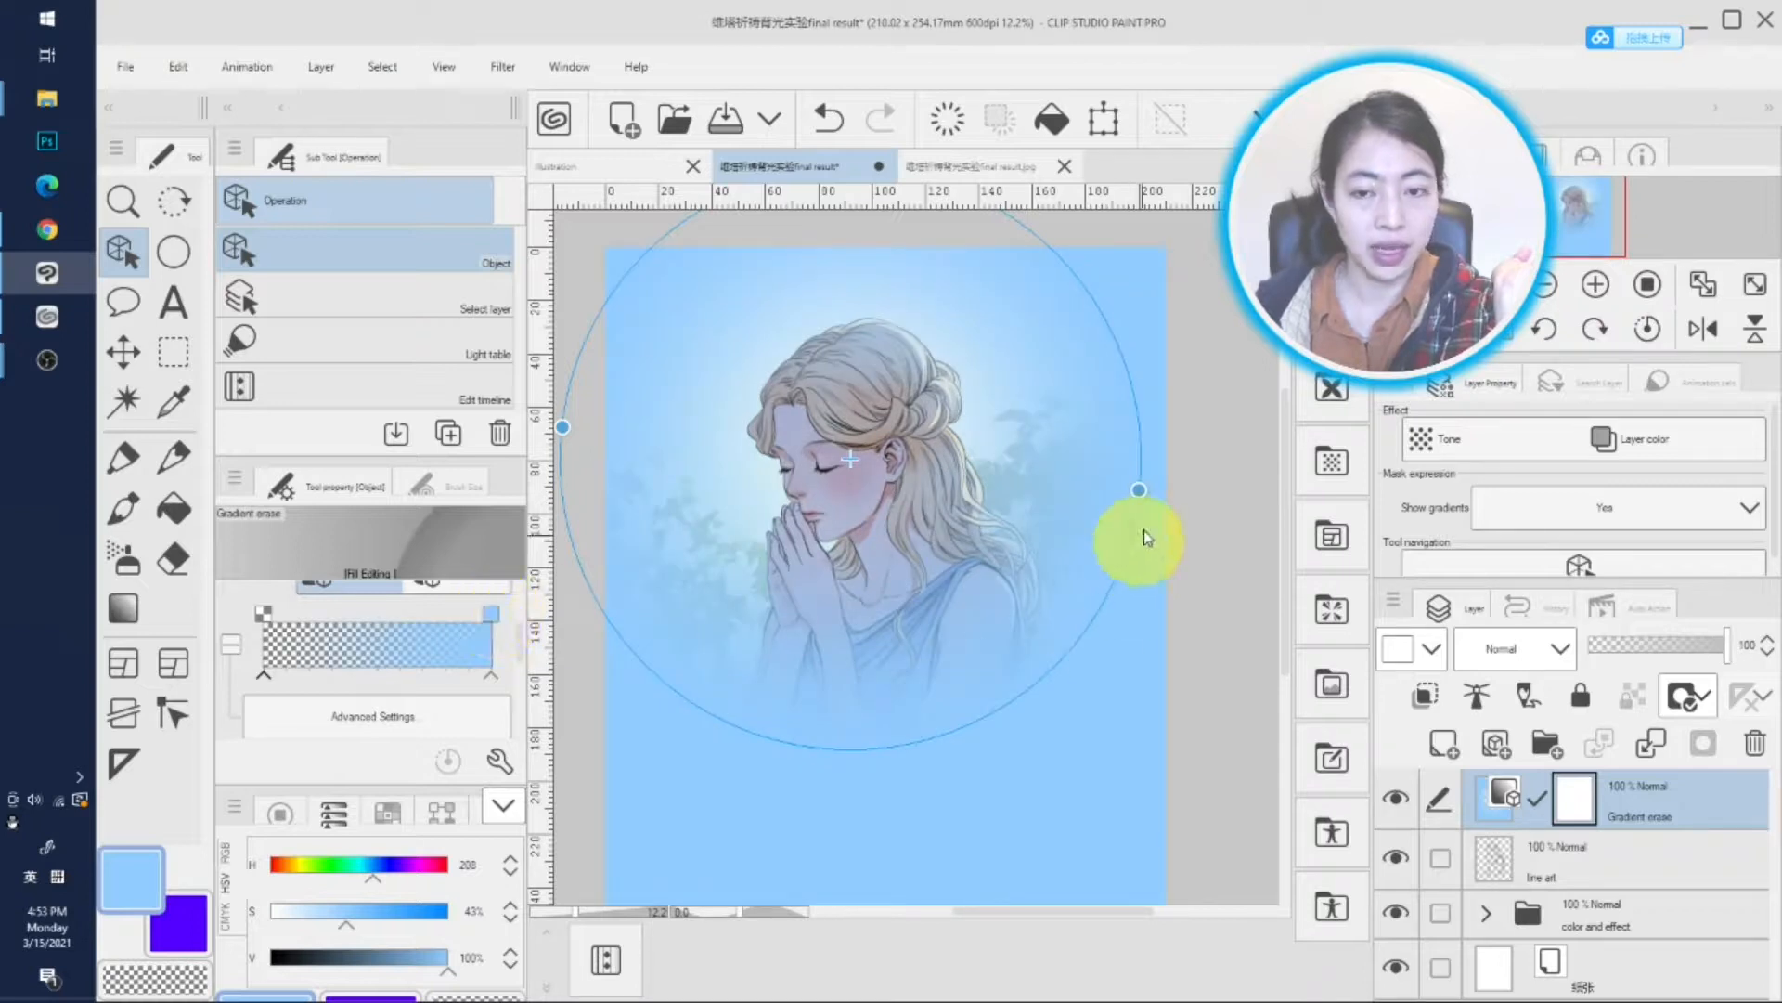
Step: Enlarge the blue gradient's circle beyond the canvas edges so that more of the figure and foliage shows
left_click_drag(1140, 490, 1186, 550)
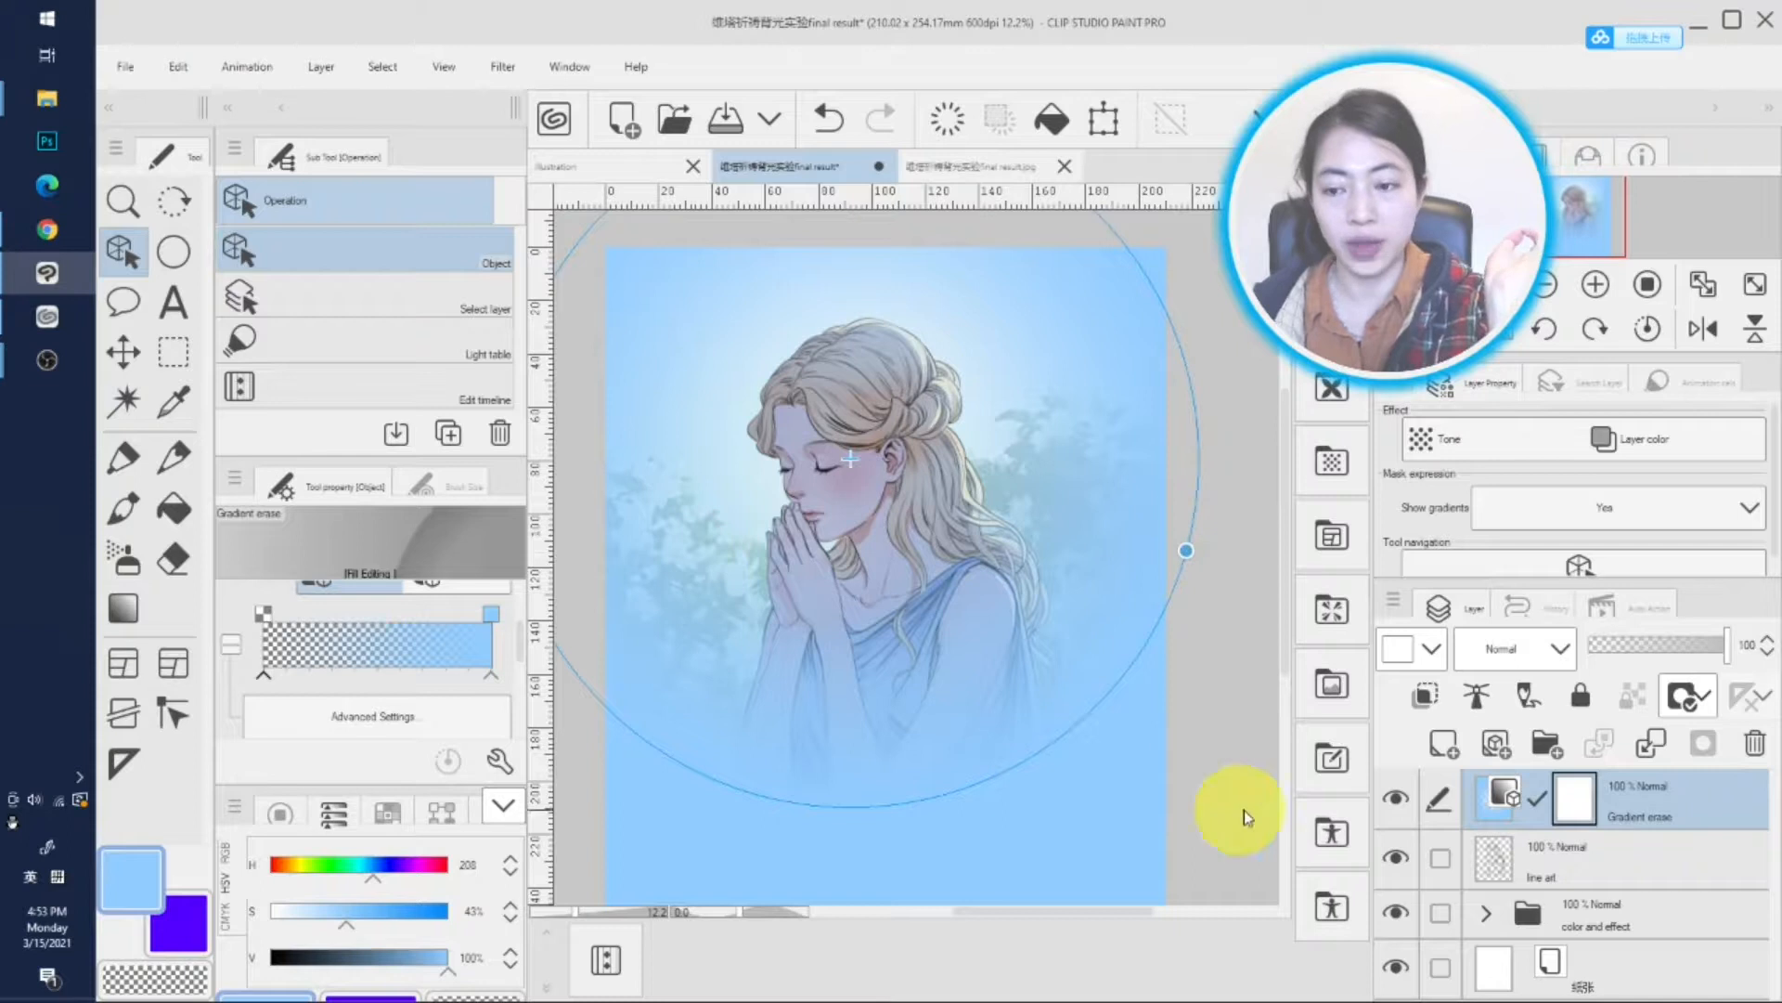
scroll(1133, 769, "down", 2)
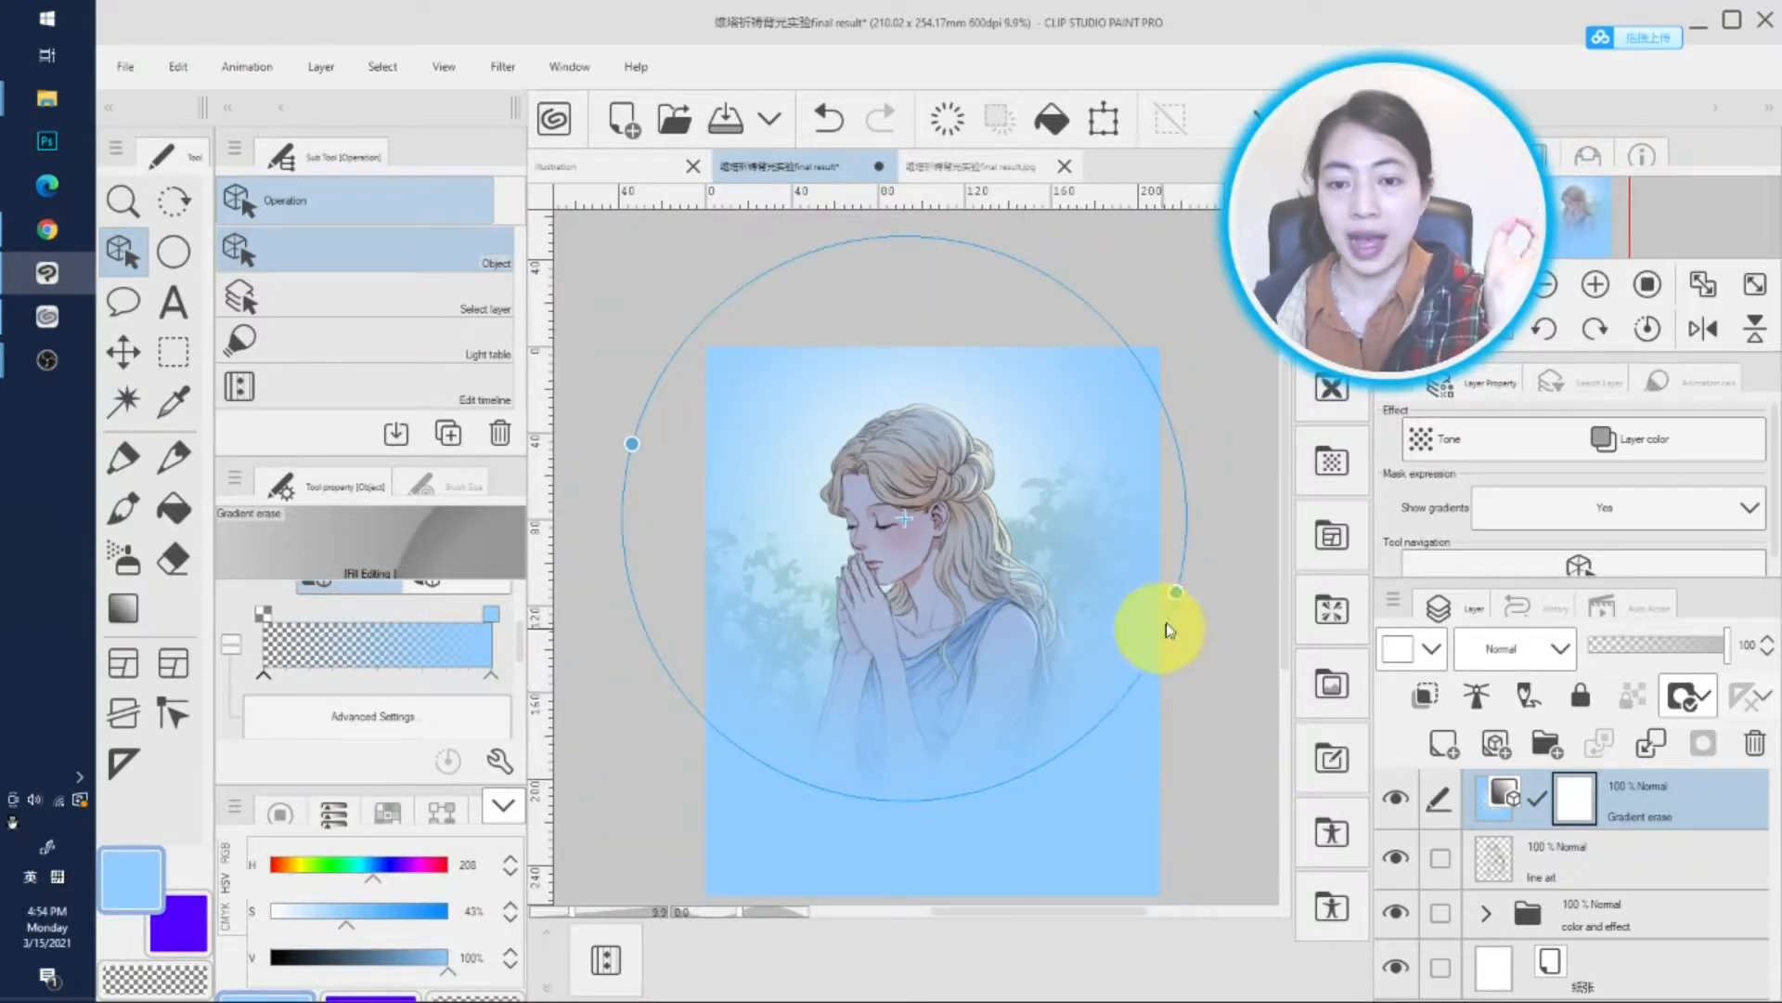
left_click_drag(1175, 592, 1216, 644)
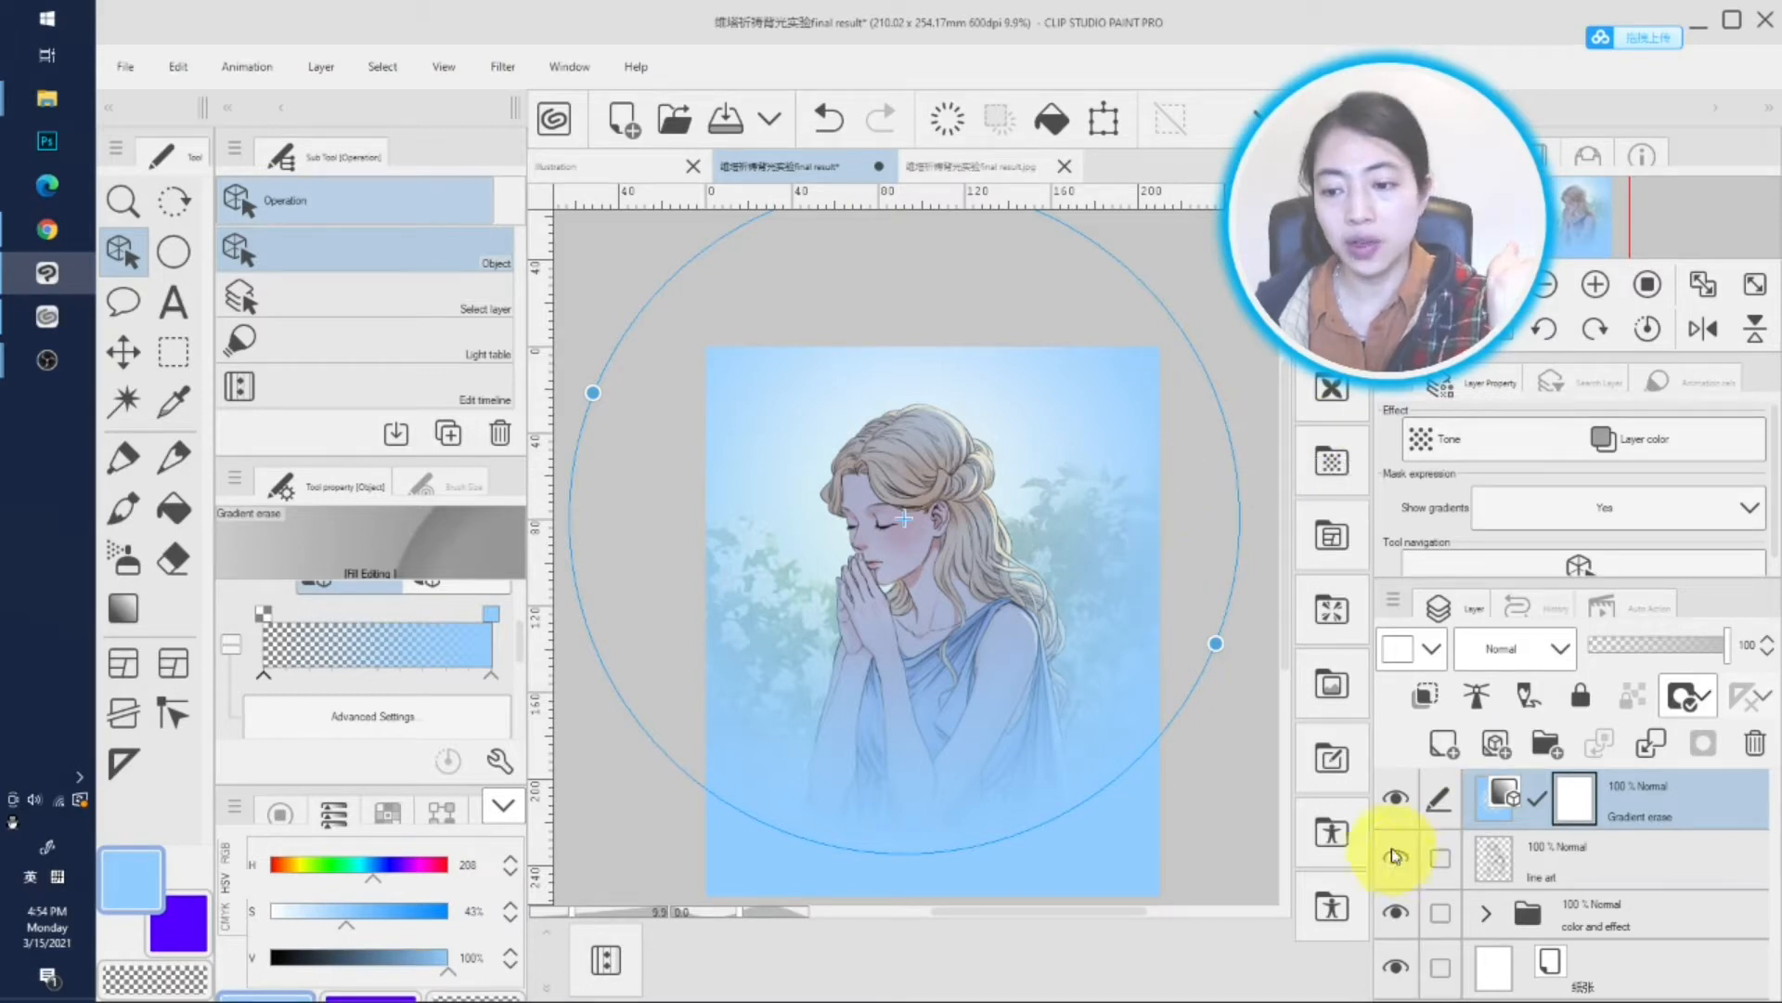
Step: Hide the gradient layer and compare the working illustration with the finished warm-toned JPG
left_click(1395, 800)
left_click(960, 169)
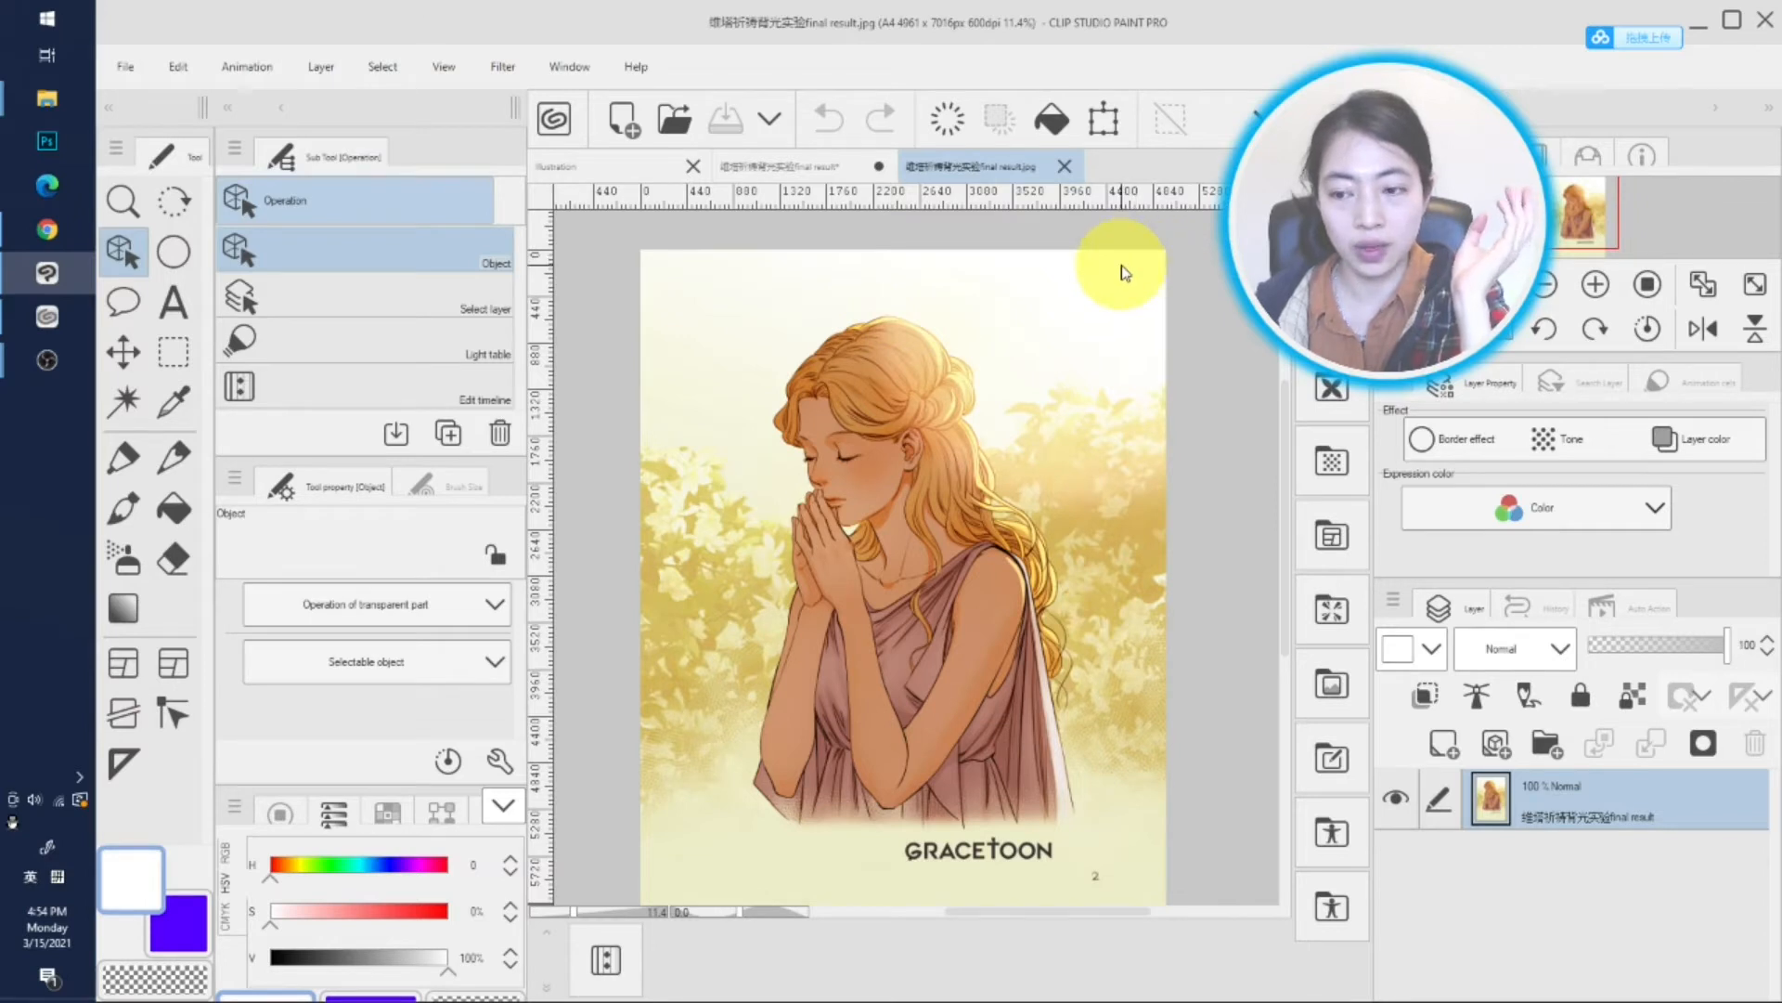
left_click(795, 165)
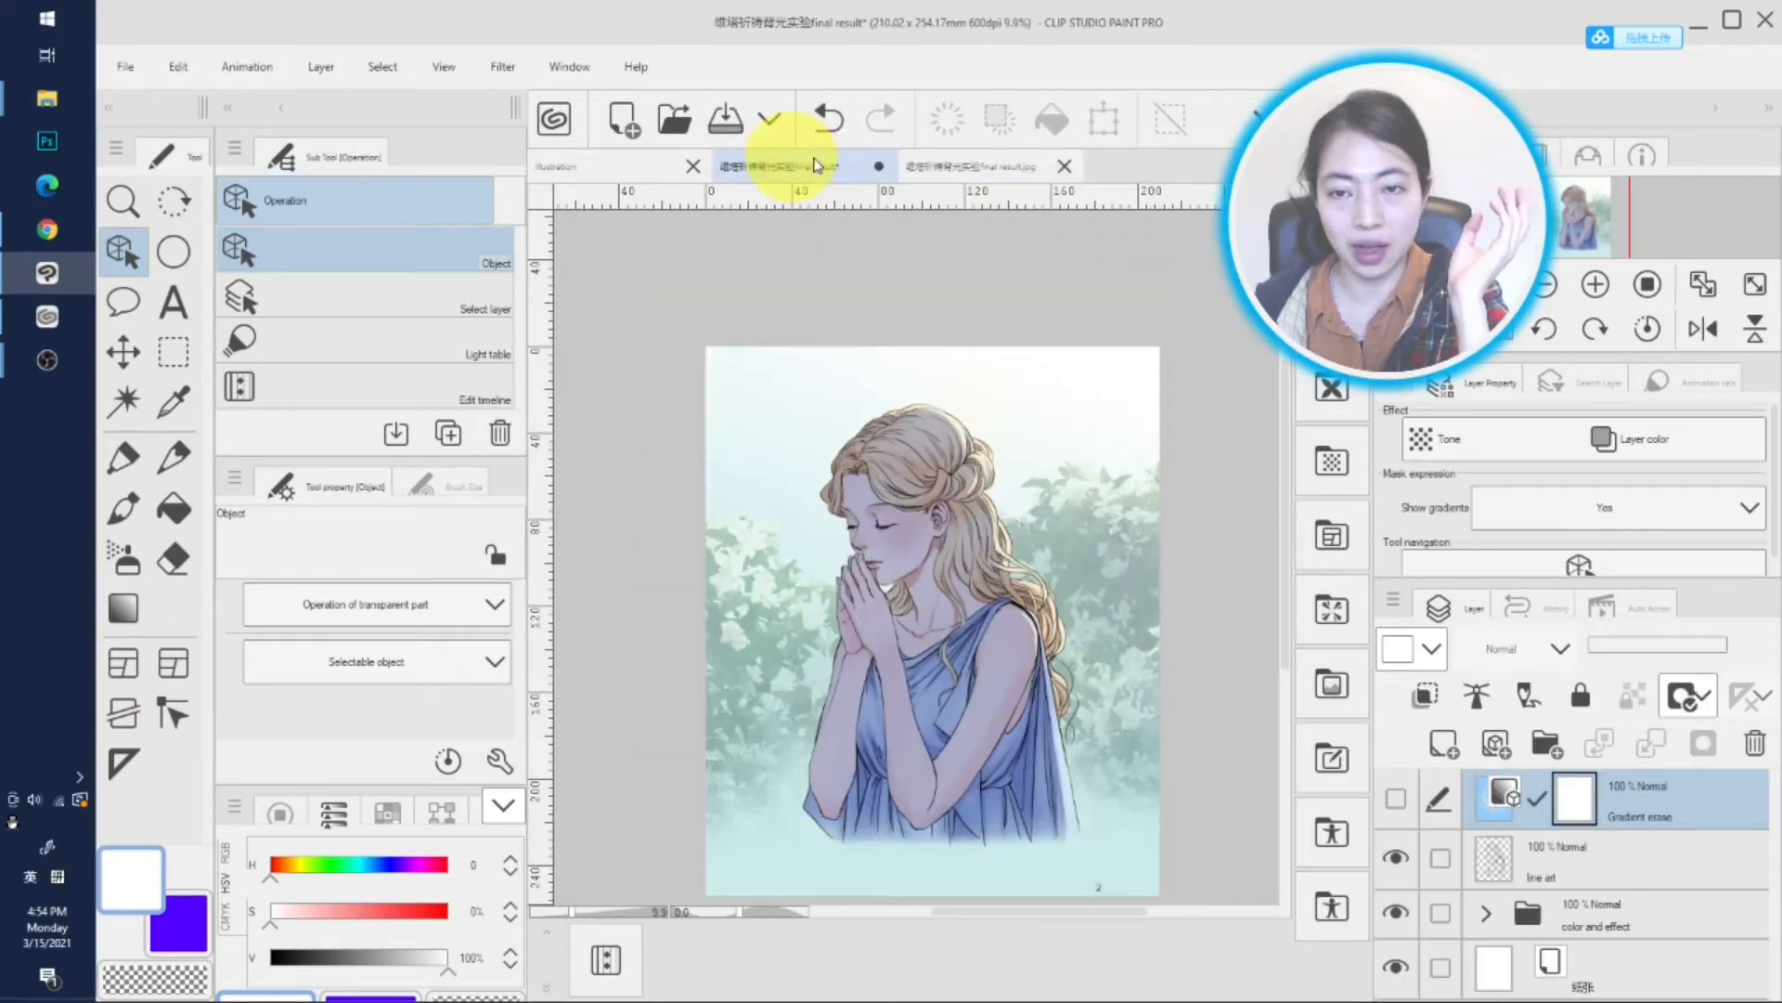
left_click(956, 167)
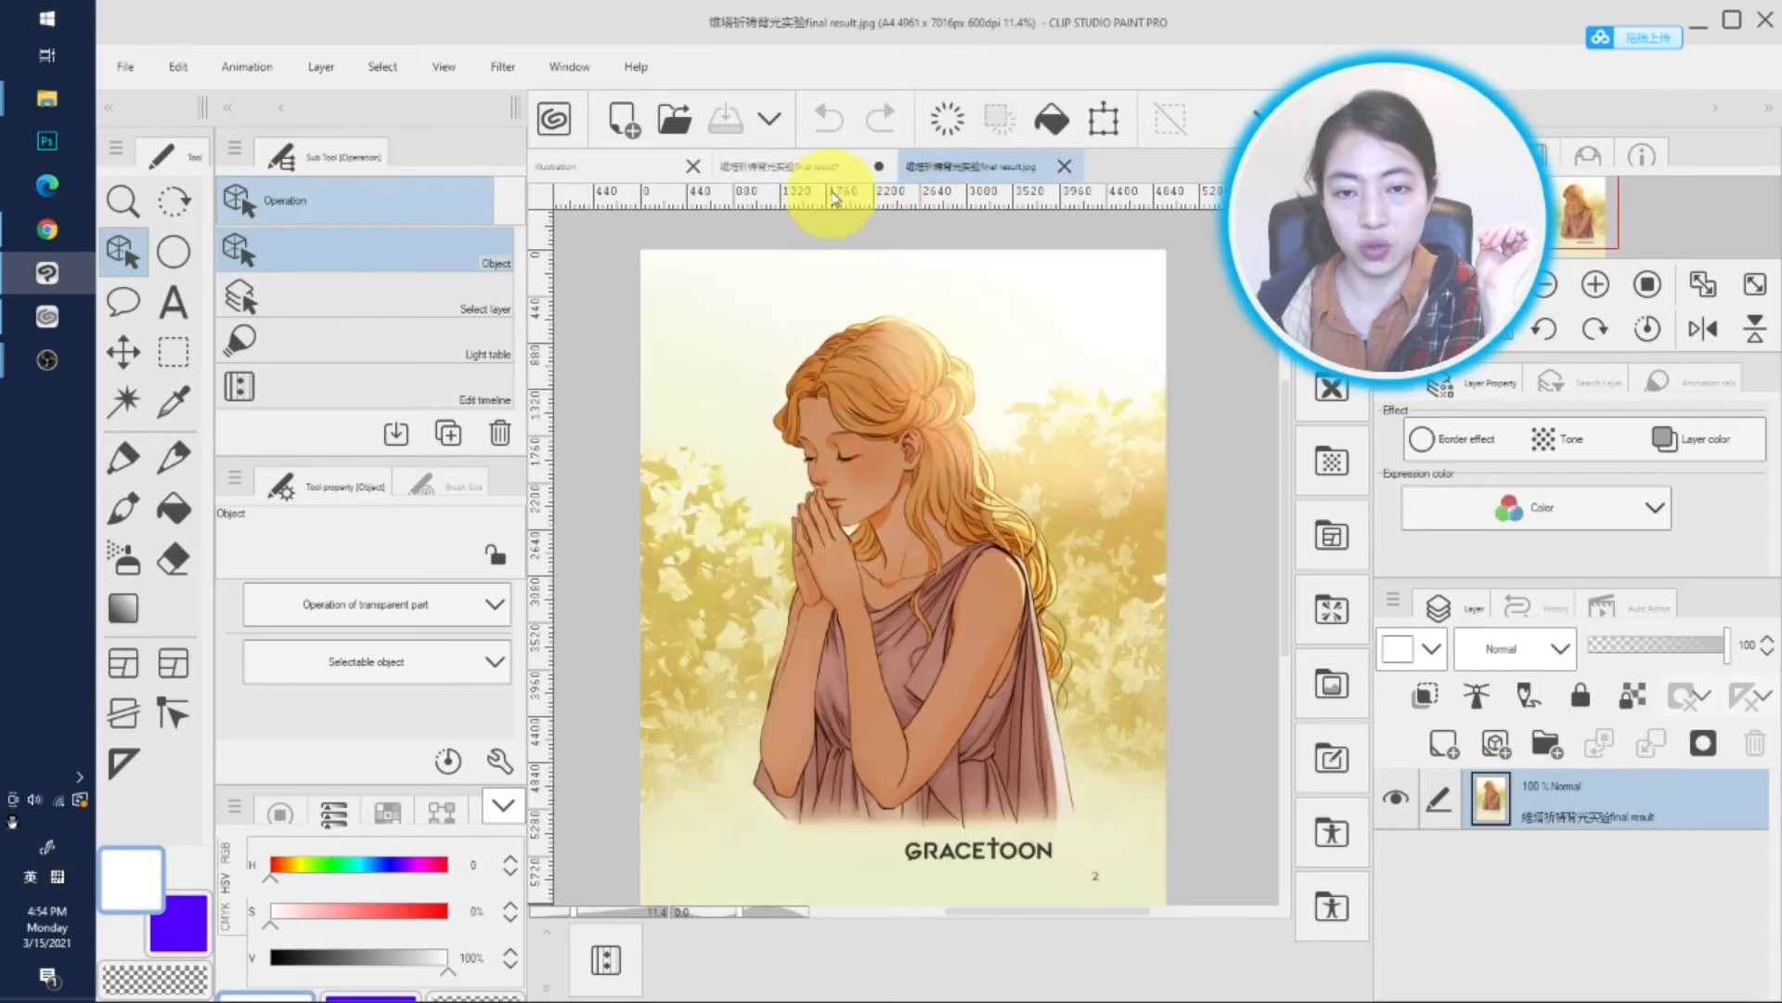
left_click(794, 165)
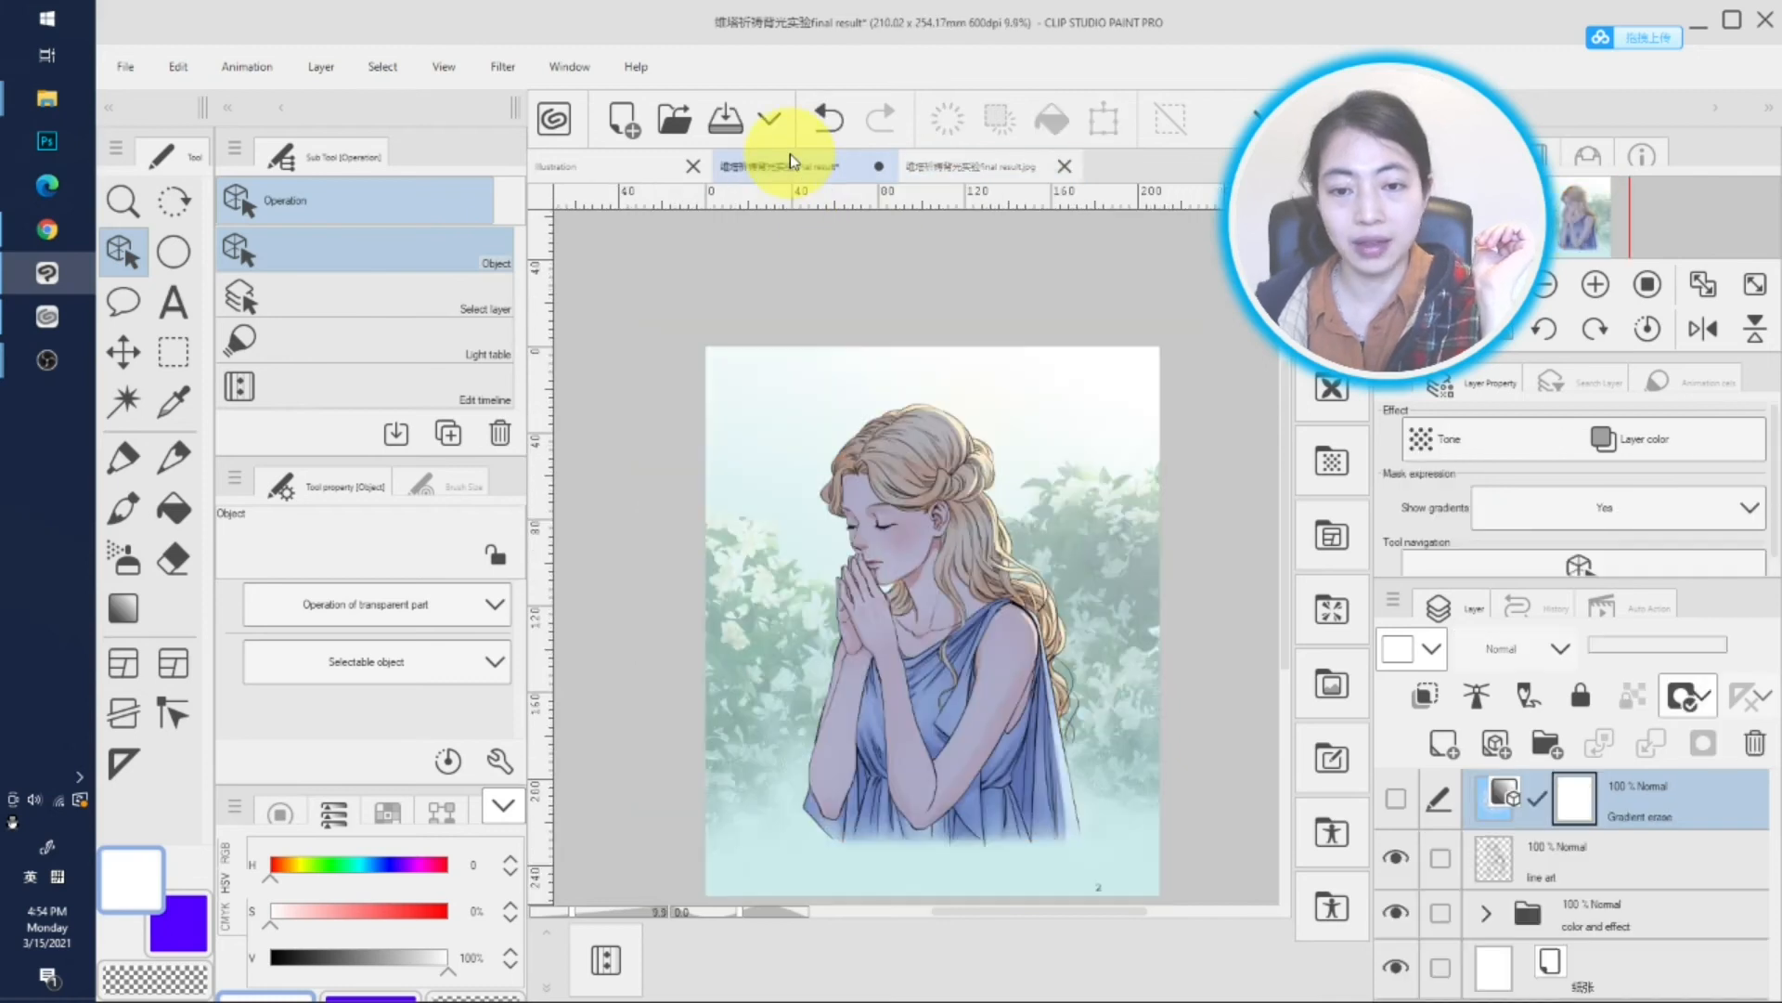